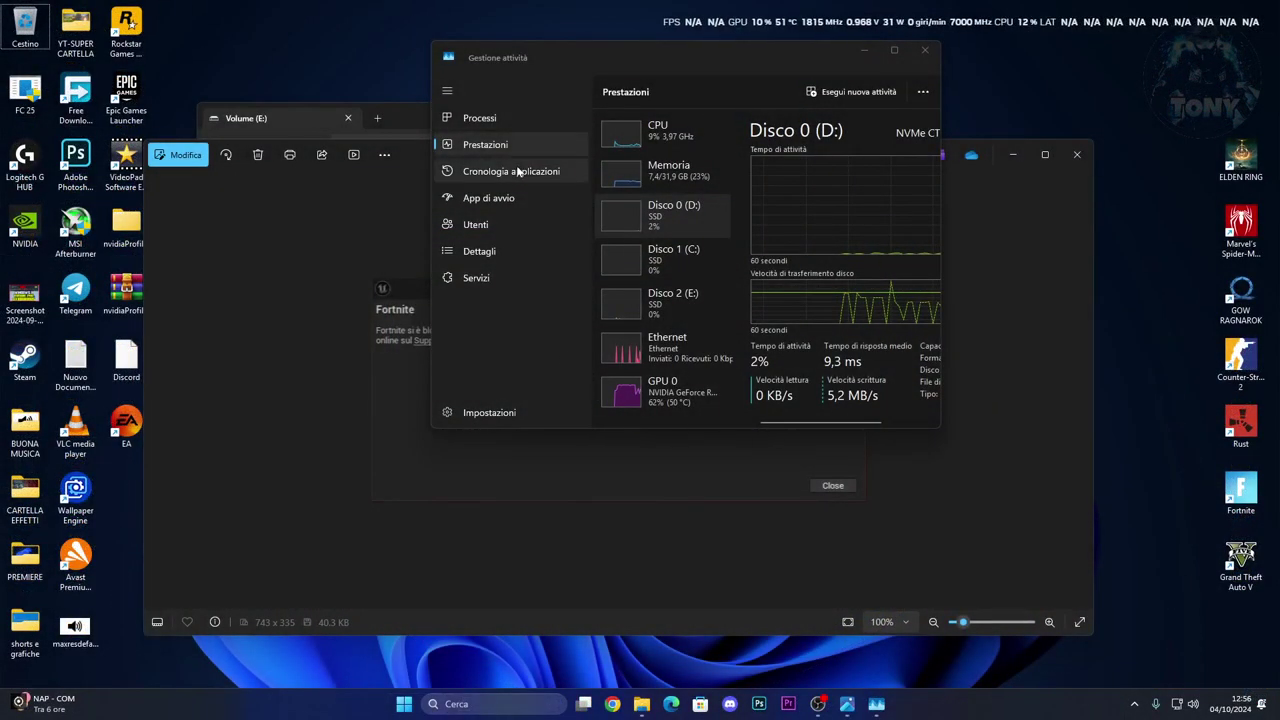
- Review the Fortnite crash report screenshot and the Disco 0 (D:) performance graphs, clearing all open windows off the desktop
{"action": "left_click", "coordinate": [390, 222]}
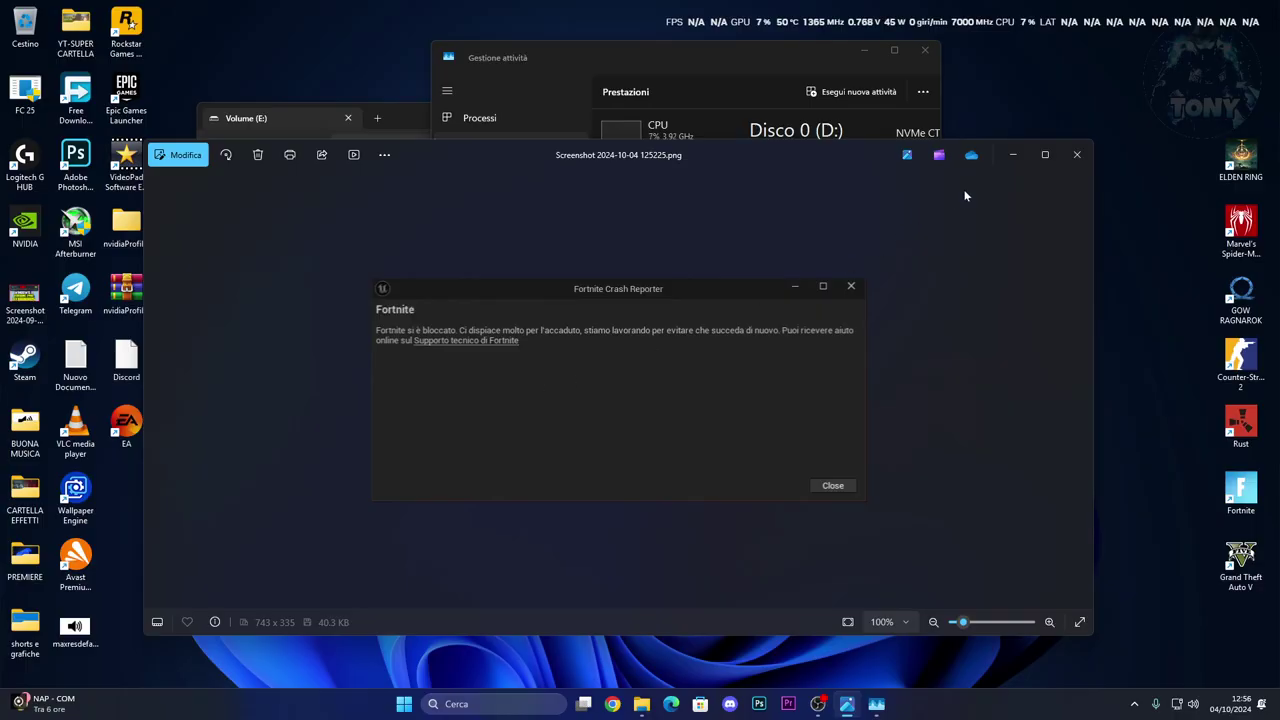
{"action": "left_click", "coordinate": [1012, 155]}
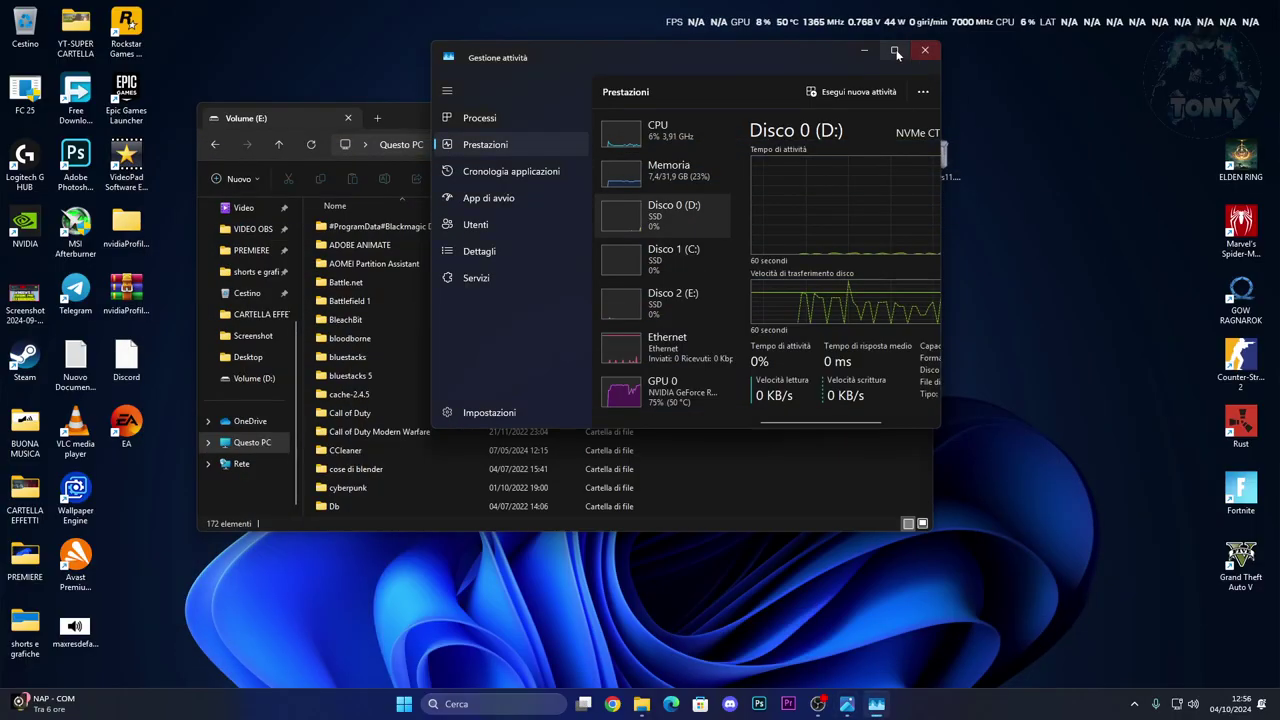
{"action": "left_click", "coordinate": [895, 51]}
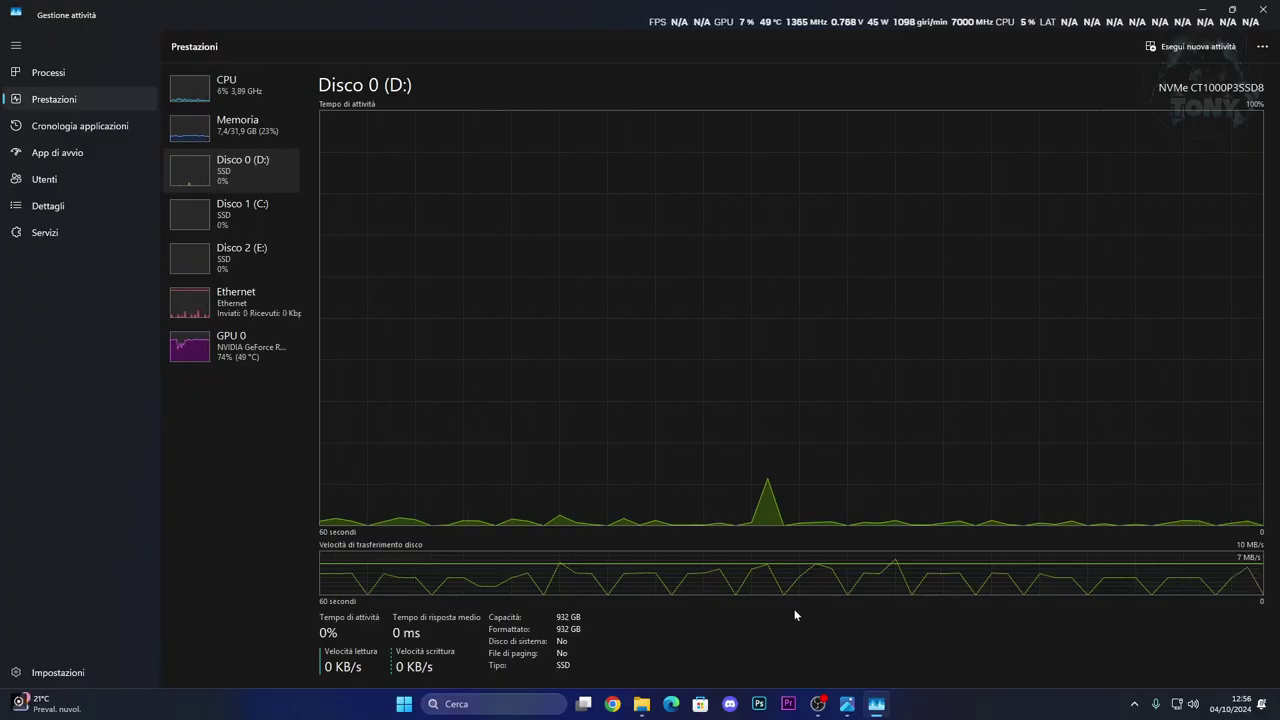
{"action": "left_click", "coordinate": [1201, 9]}
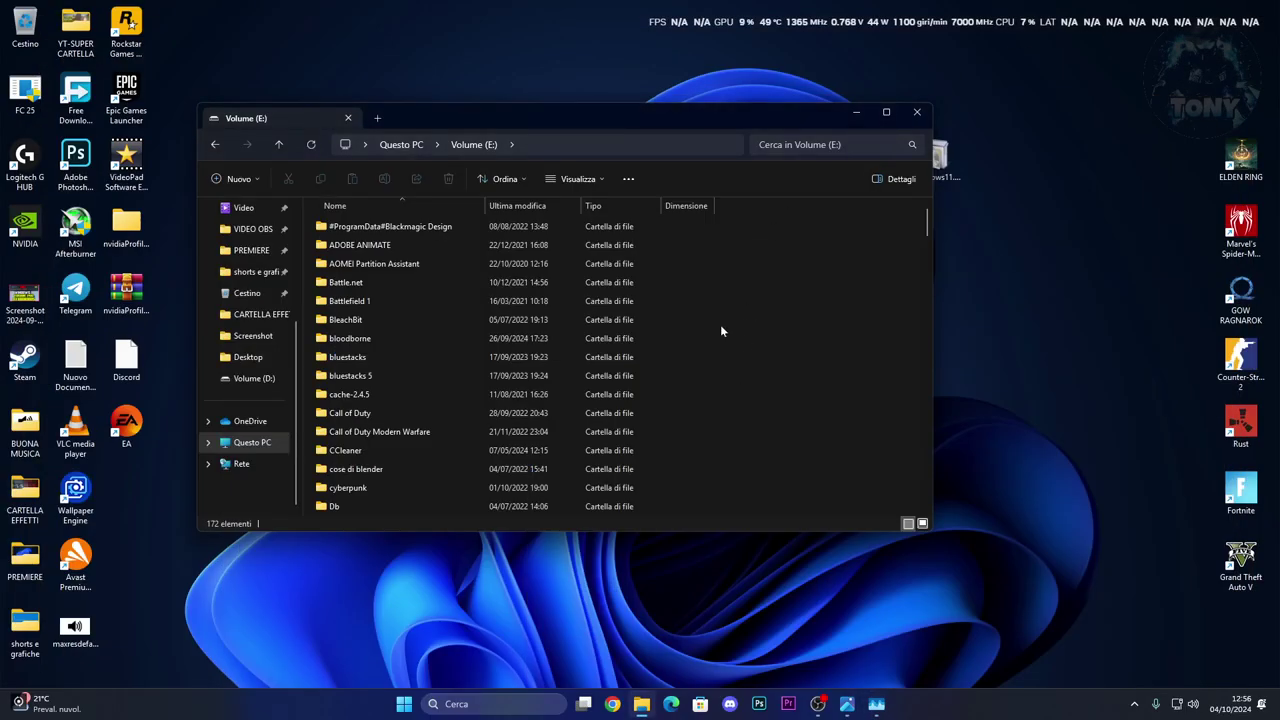
{"action": "left_click", "coordinate": [852, 110]}
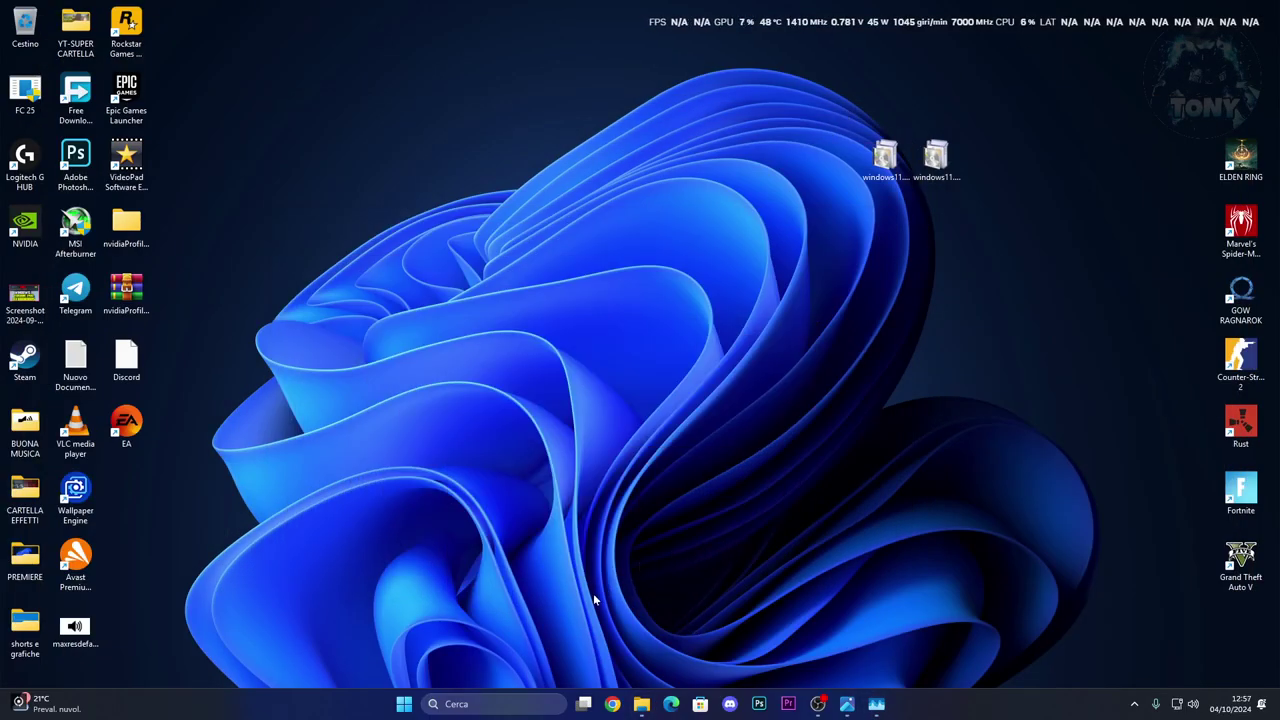
- Search the system for "nvidia", launch the NVIDIA app and reposition its window on the desktop
{"action": "left_click", "coordinate": [480, 704]}
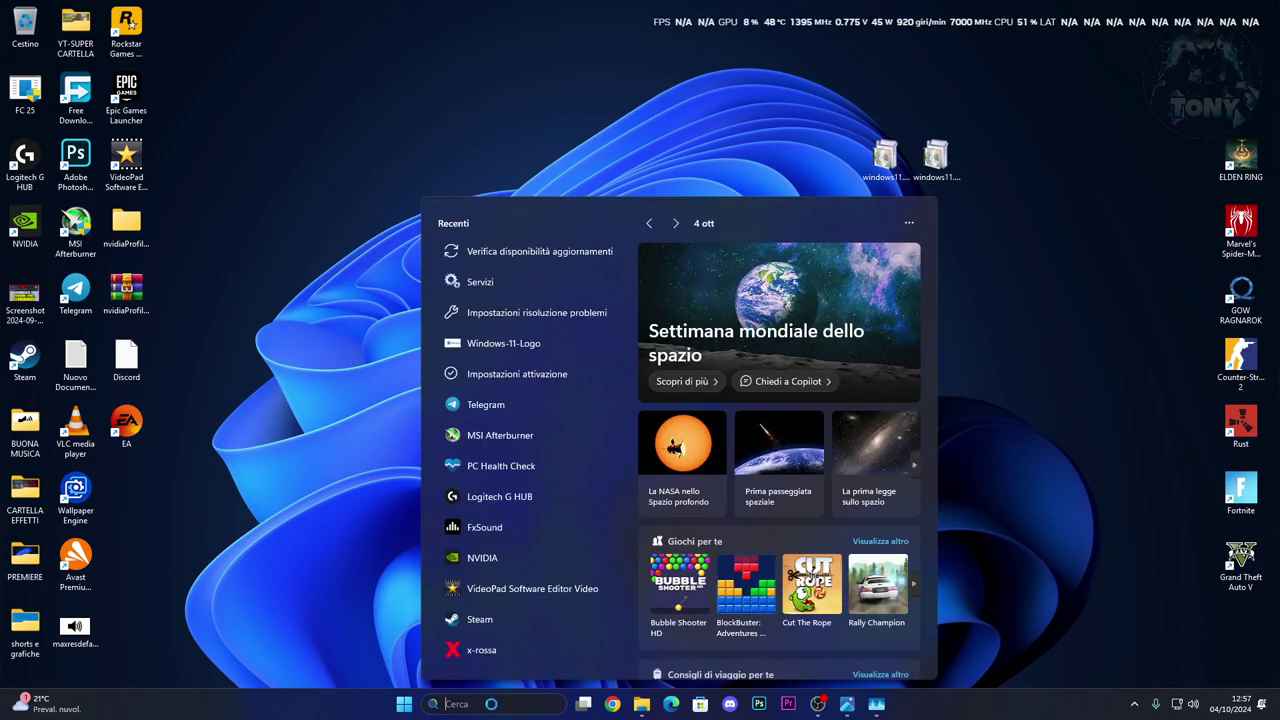
{"action": "type", "text": "nvidia"}
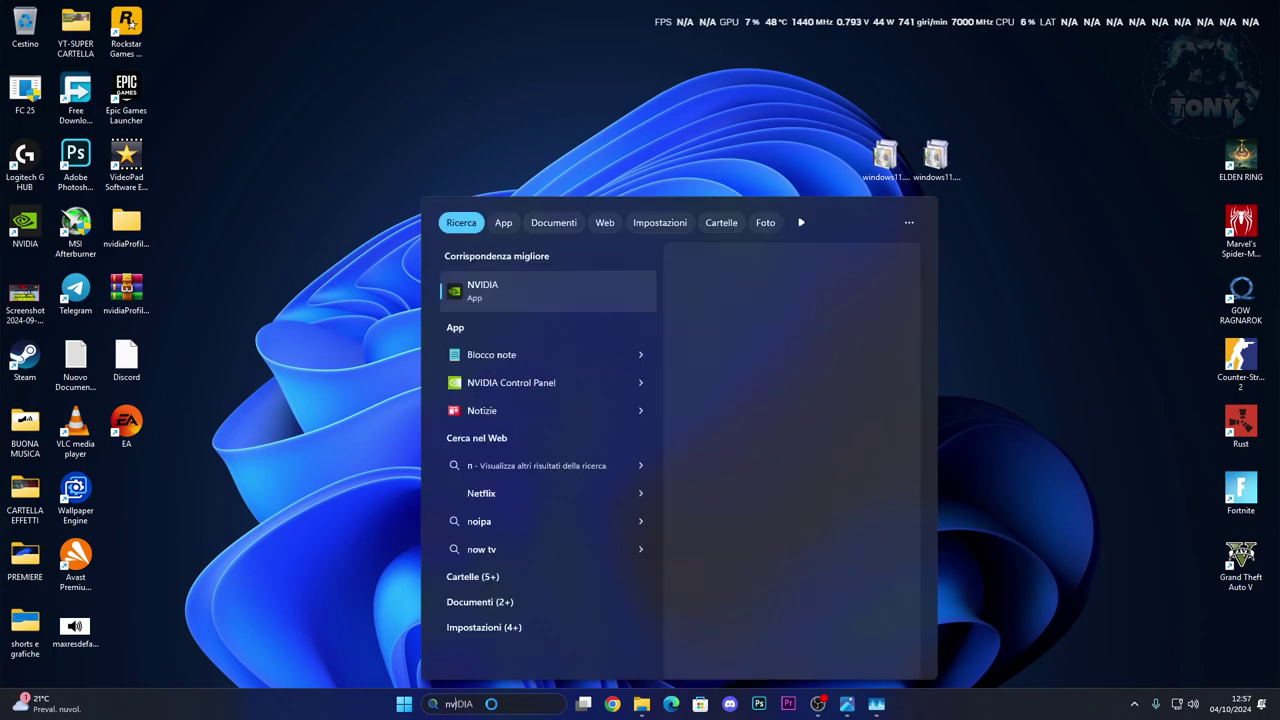
{"action": "key", "text": "Return"}
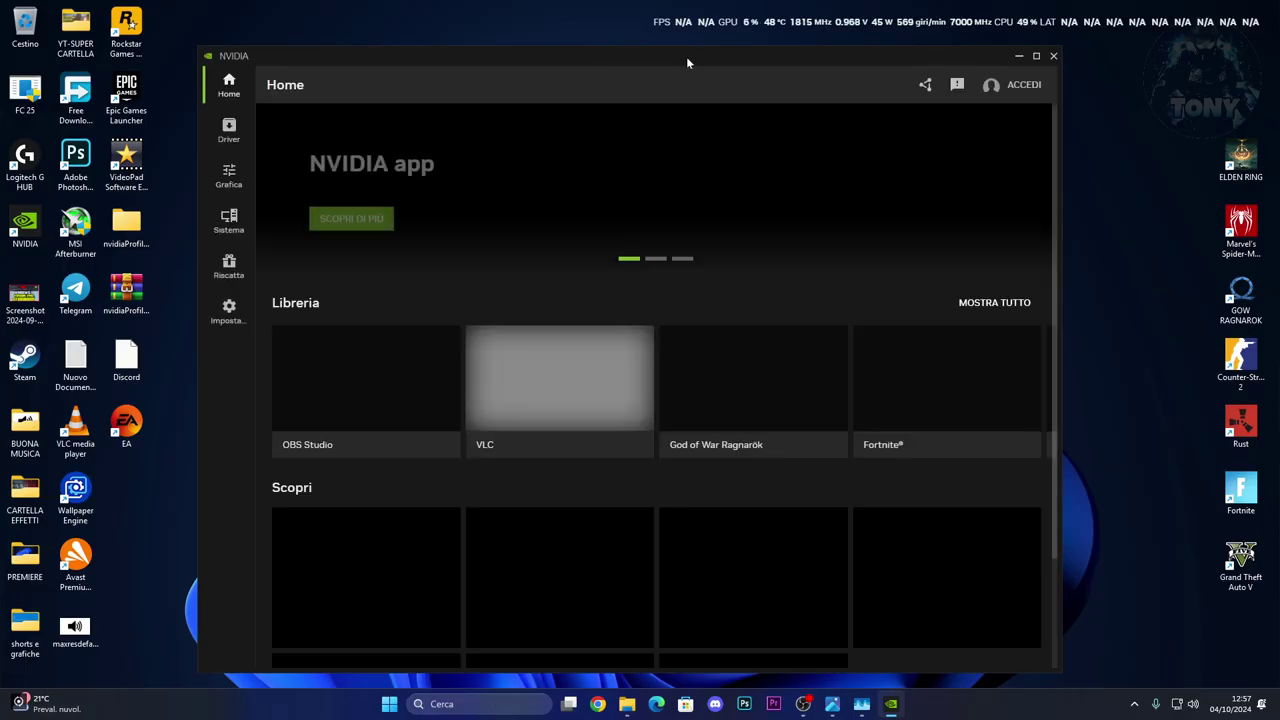
{"action": "left_click_drag", "start_coordinate": [686, 56], "coordinate": [633, 51]}
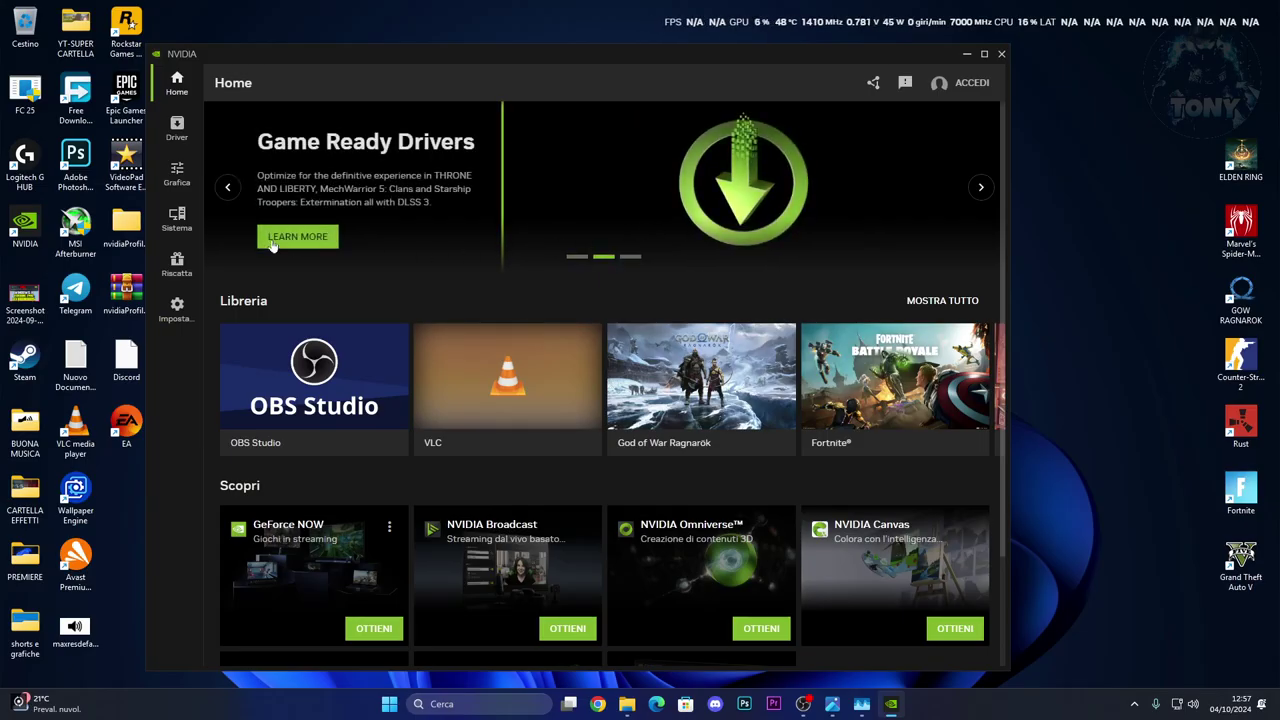
- Optimize Fortnite's graphics settings with the quality level shifted close to Prestazioni, and check the applied in-game settings
{"action": "left_click", "coordinate": [176, 172]}
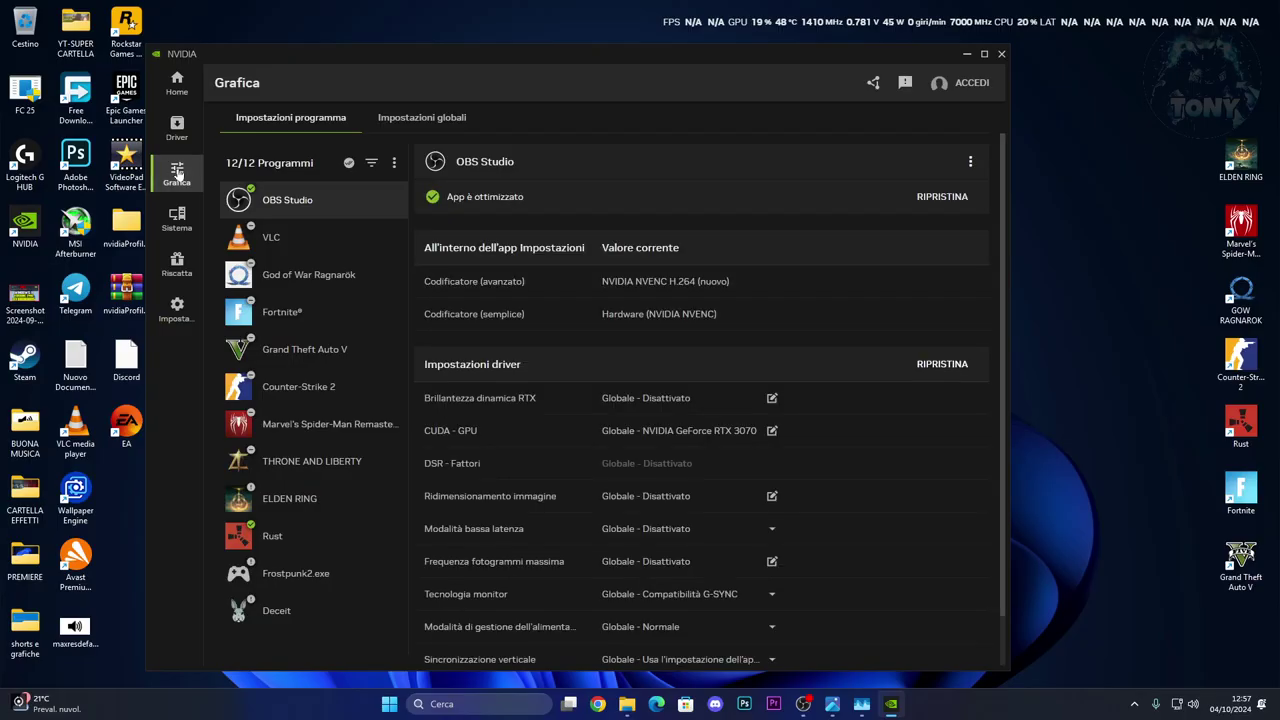
{"action": "left_click", "coordinate": [282, 312]}
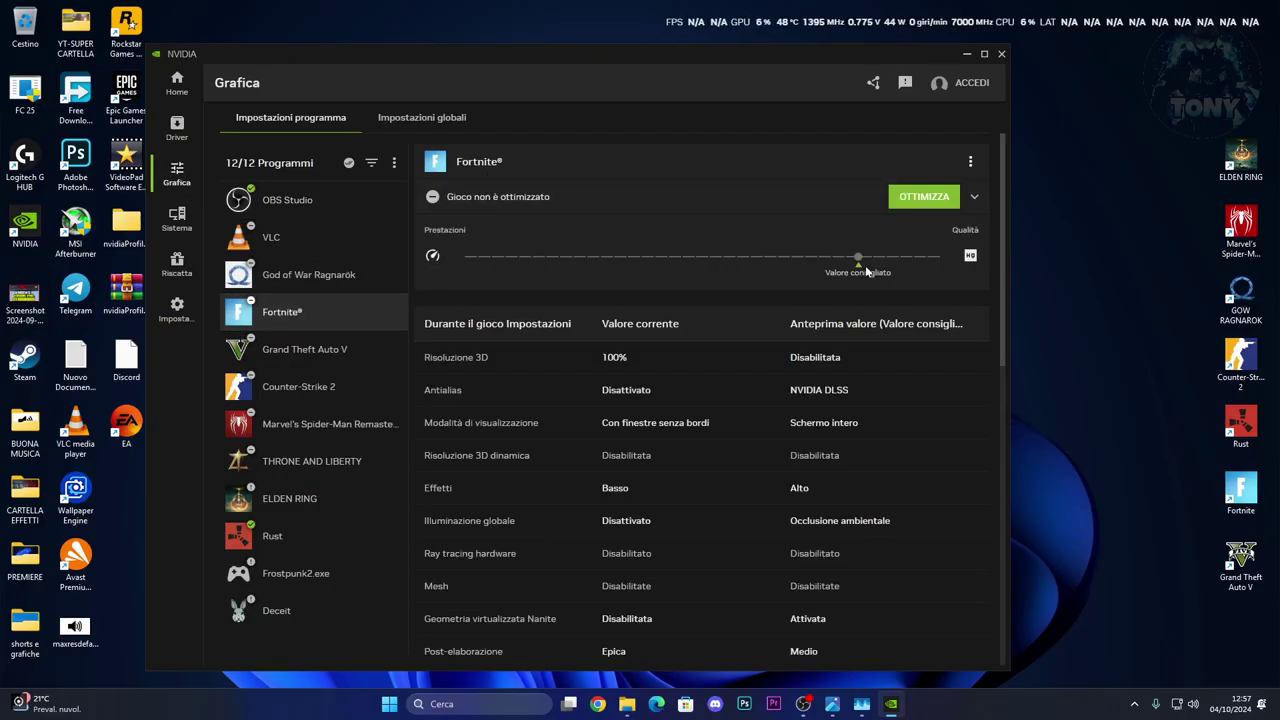
{"action": "left_click_drag", "start_coordinate": [858, 258], "coordinate": [517, 268]}
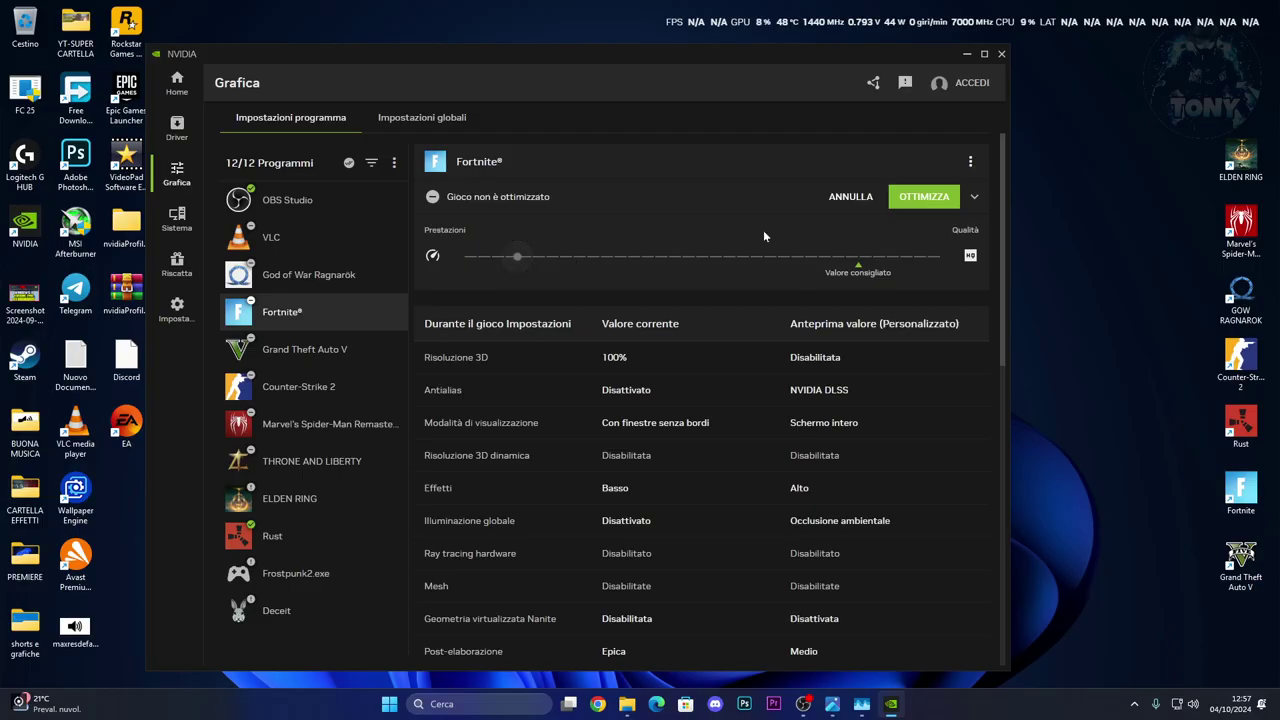
{"action": "left_click", "coordinate": [932, 204]}
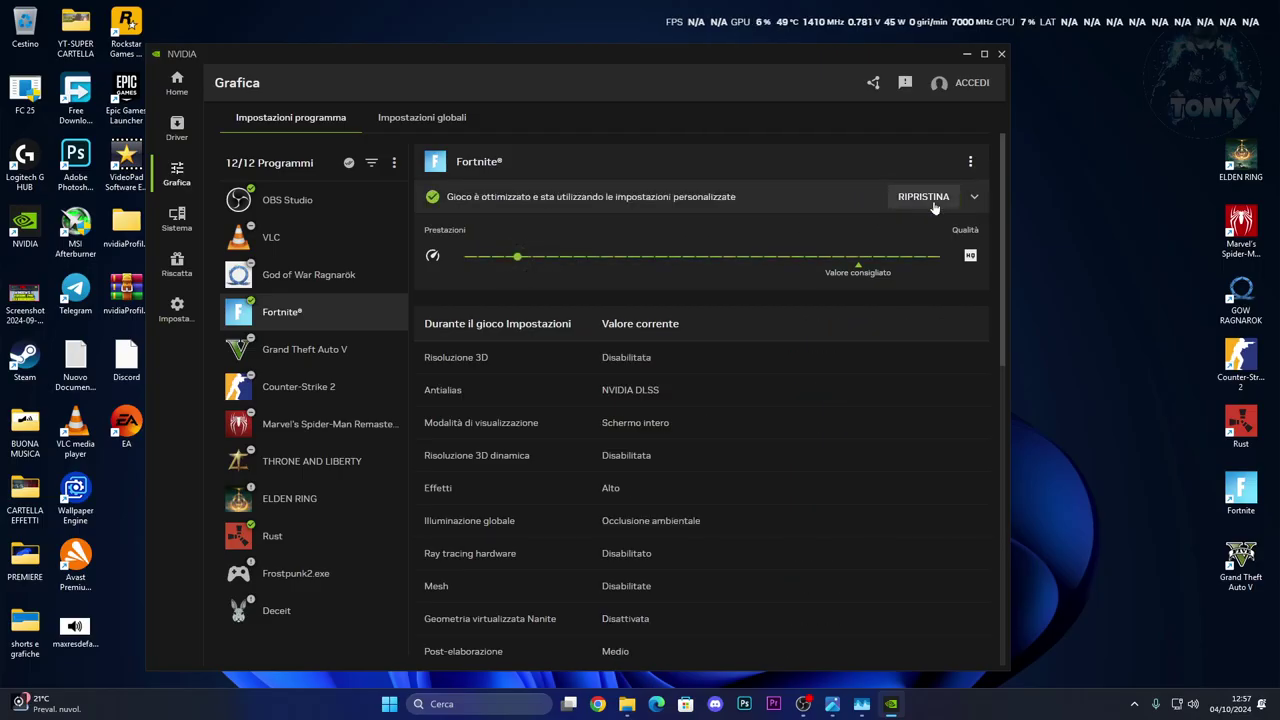
{"action": "scroll", "coordinate": [693, 416], "scroll_direction": "down", "scroll_amount": 5}
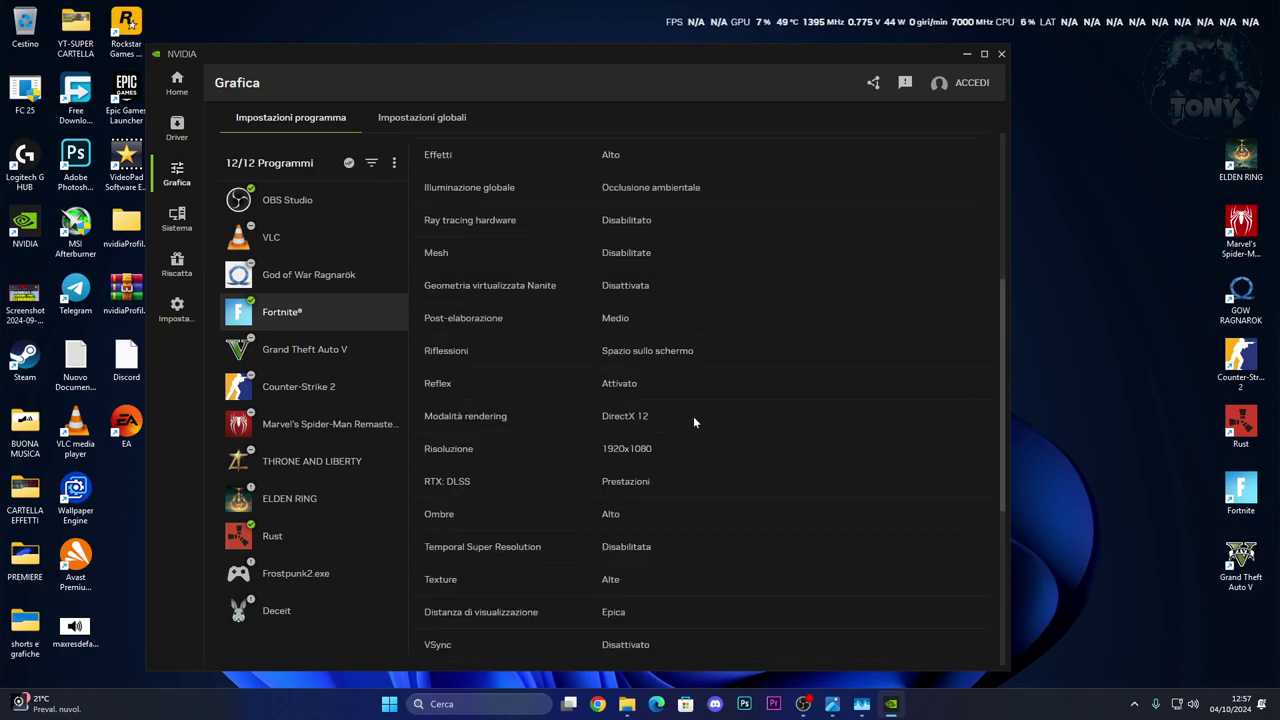
{"action": "scroll", "coordinate": [693, 416], "scroll_direction": "down", "scroll_amount": 3}
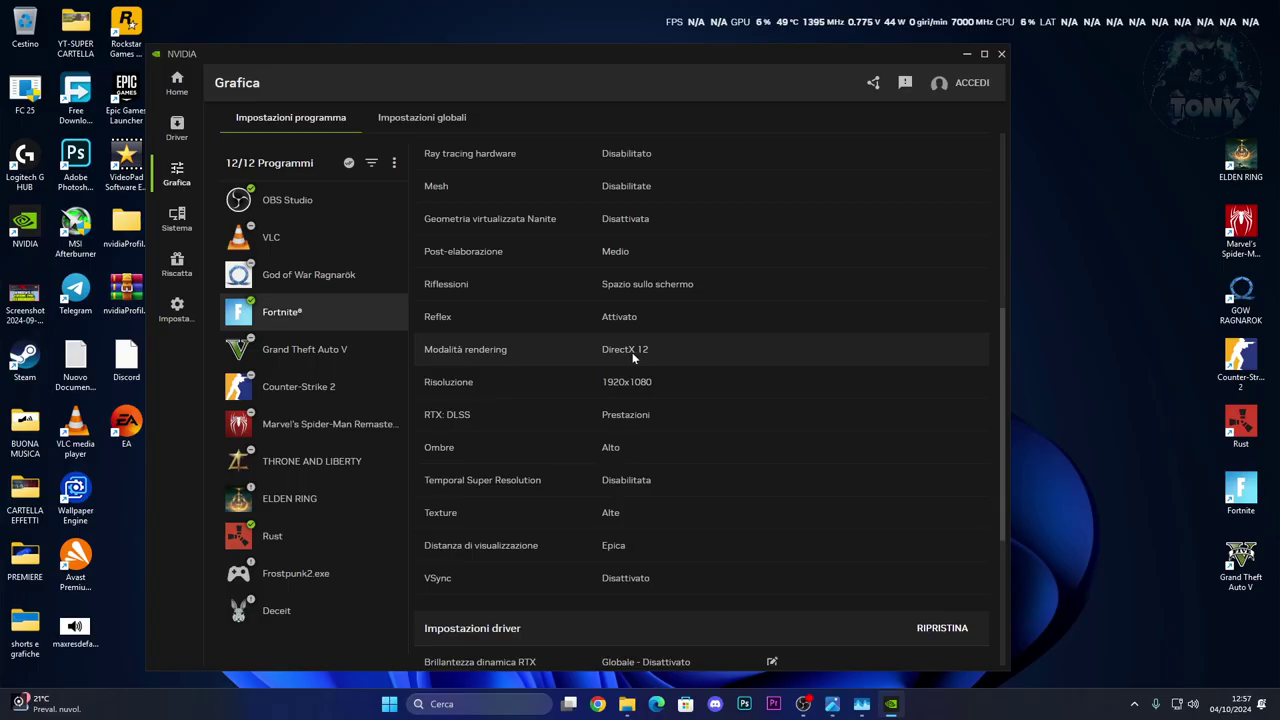
- Switch to the Epic Games Launcher and open the management options for Fortnite from the library
{"action": "double_click", "coordinate": [128, 97]}
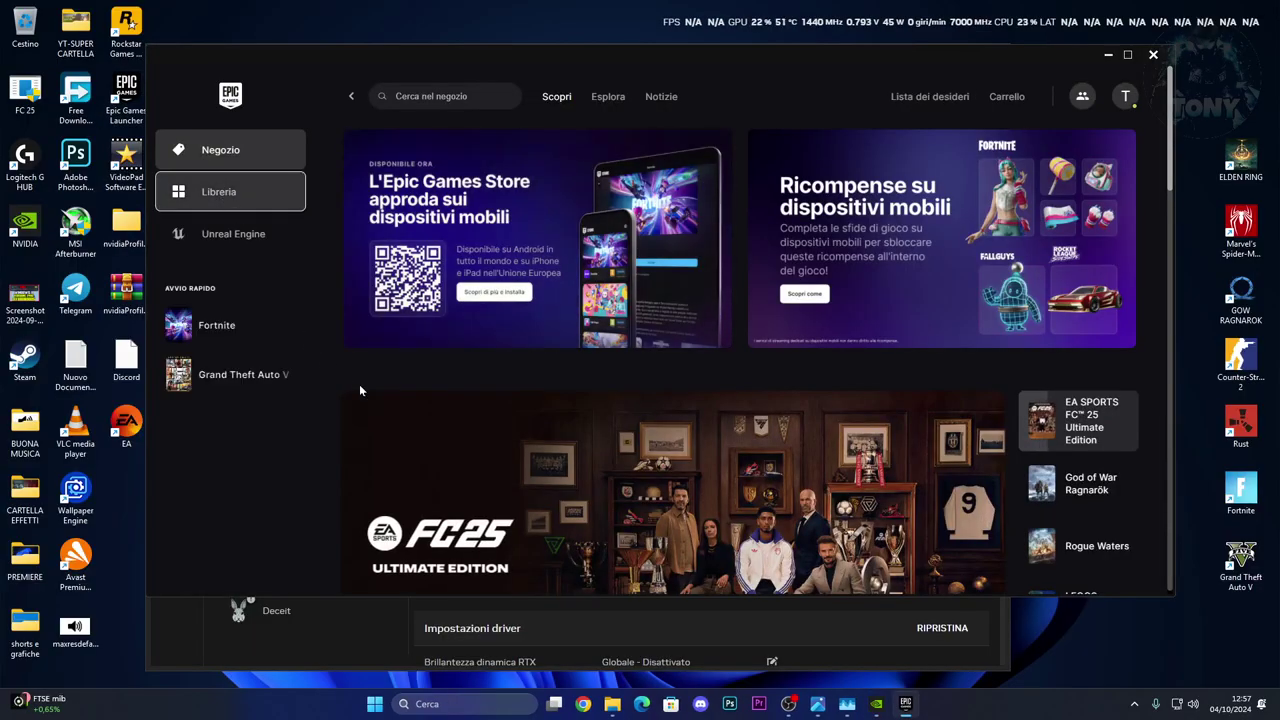
{"action": "left_click", "coordinate": [220, 191]}
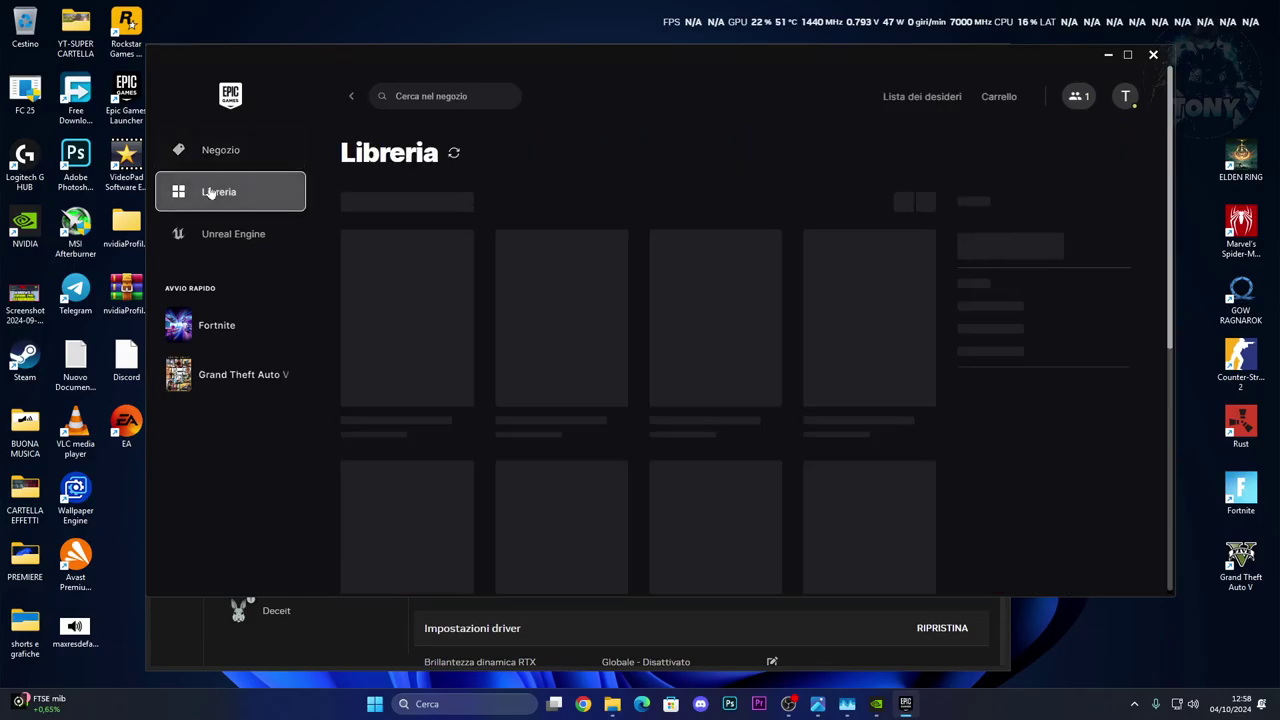
{"action": "left_click", "coordinate": [616, 481]}
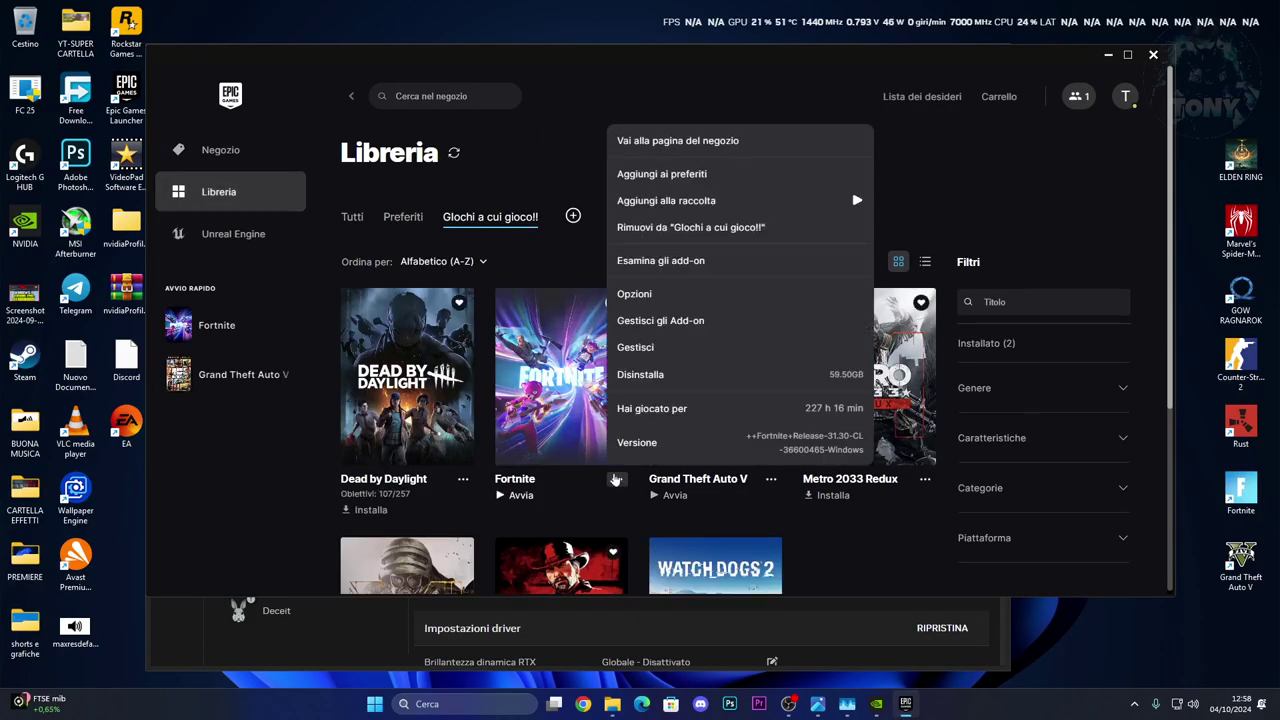
{"action": "left_click", "coordinate": [628, 352]}
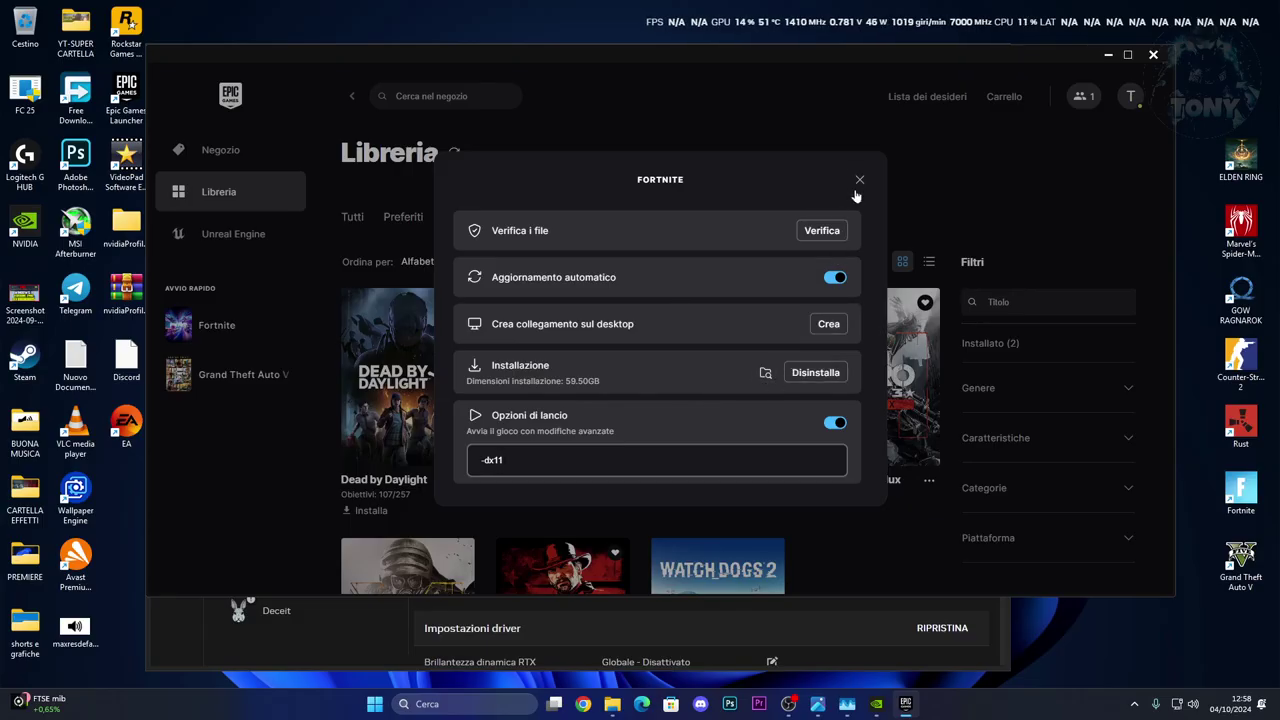
- Open the %appdata% folder through the Esegui (Run) dialog
{"action": "left_click", "coordinate": [440, 704]}
{"action": "type", "text": "esegui"}
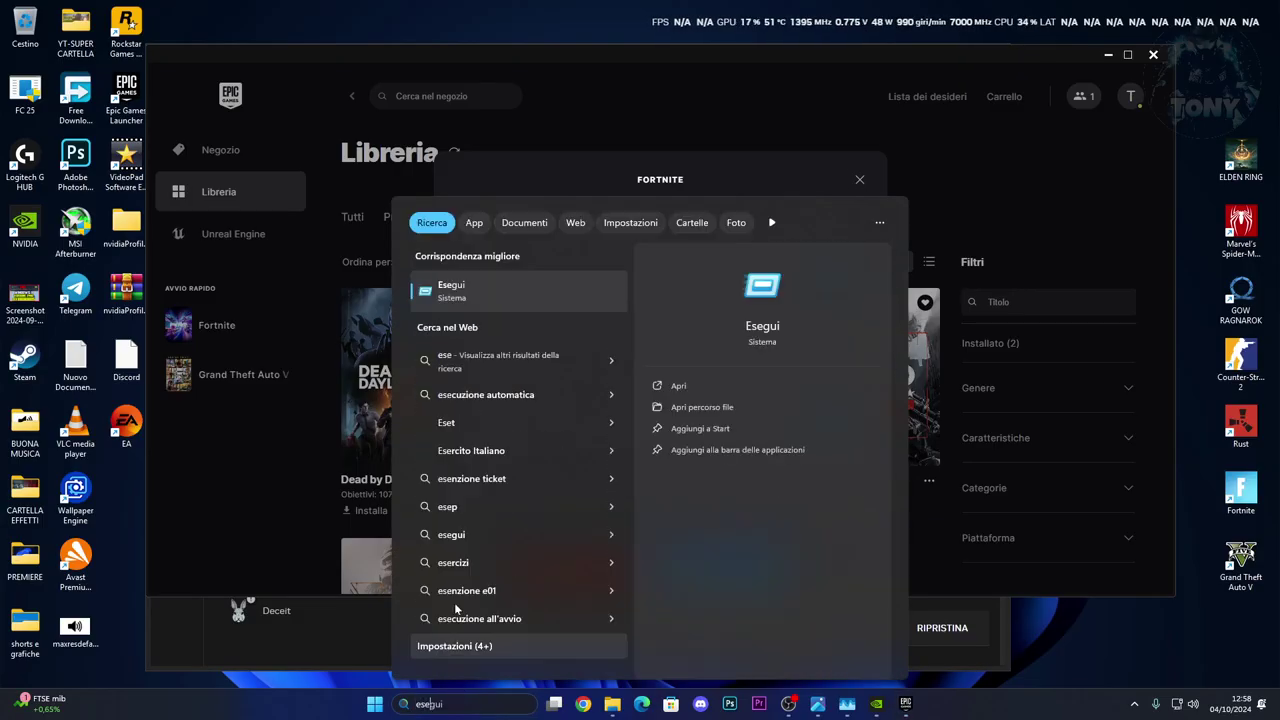
{"action": "key", "text": "Return"}
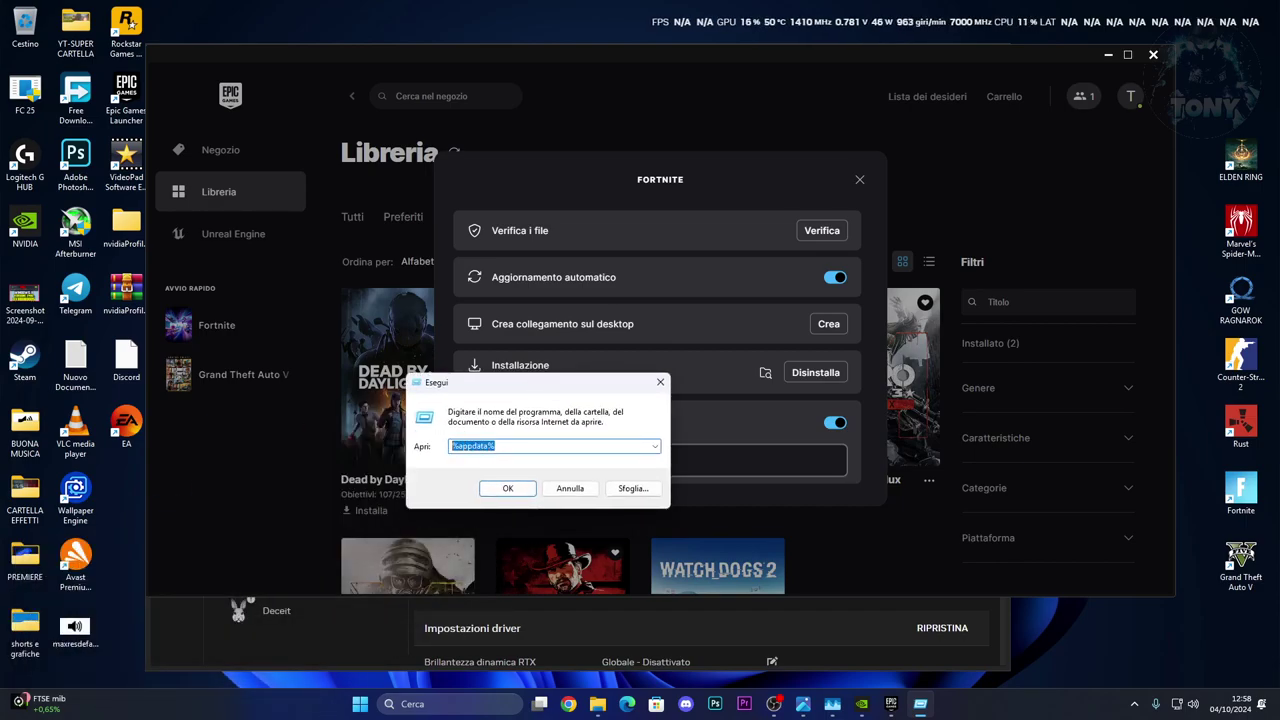
{"action": "left_click", "coordinate": [492, 448]}
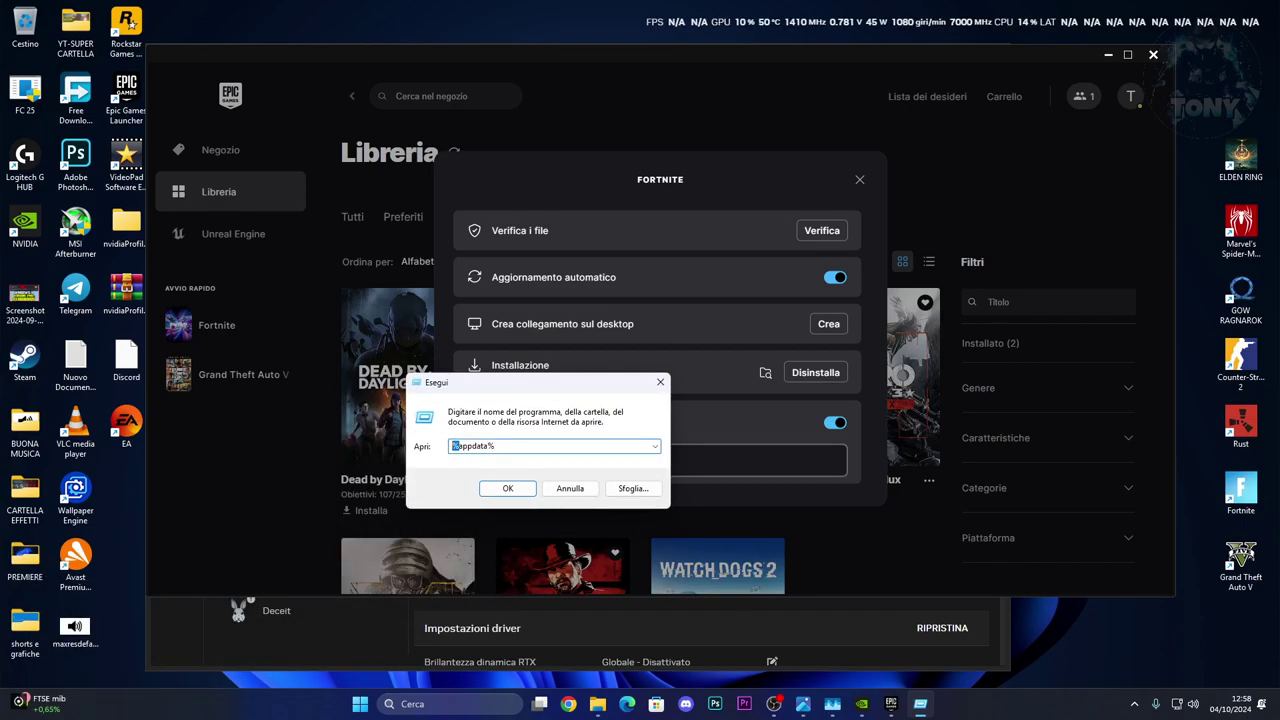
{"action": "key", "text": "shift+Left"}
{"action": "left_click", "coordinate": [508, 490]}
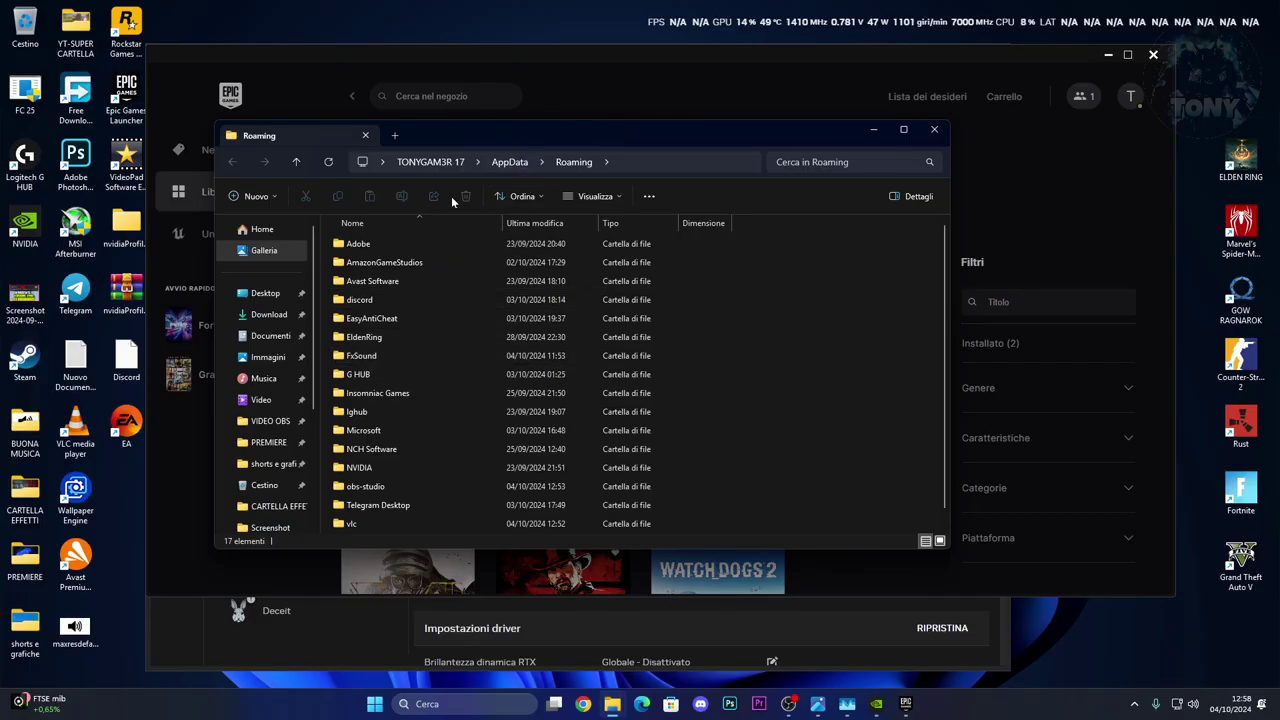
- Go from Roaming to the AppData > Local > FortniteGame > Saved folder
{"action": "left_click", "coordinate": [509, 162]}
{"action": "double_click", "coordinate": [390, 243]}
{"action": "scroll", "coordinate": [471, 374], "scroll_direction": "down", "scroll_amount": 6}
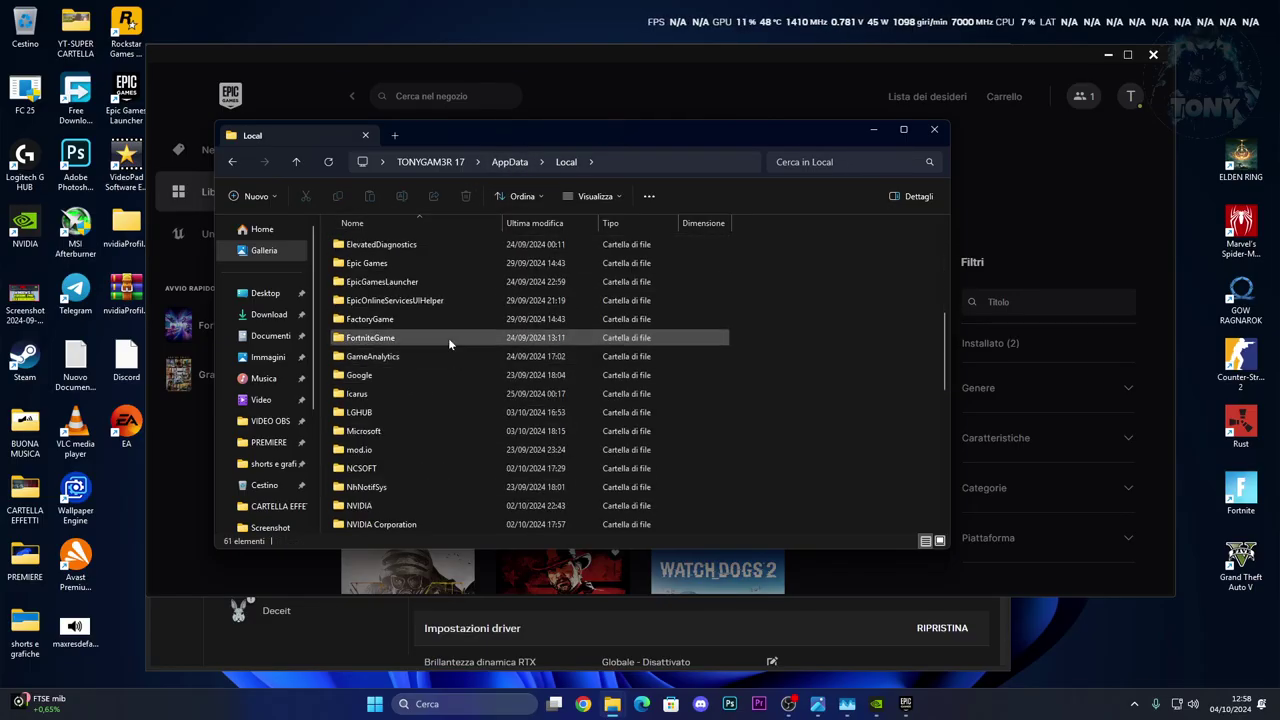
{"action": "double_click", "coordinate": [448, 338]}
{"action": "double_click", "coordinate": [429, 246]}
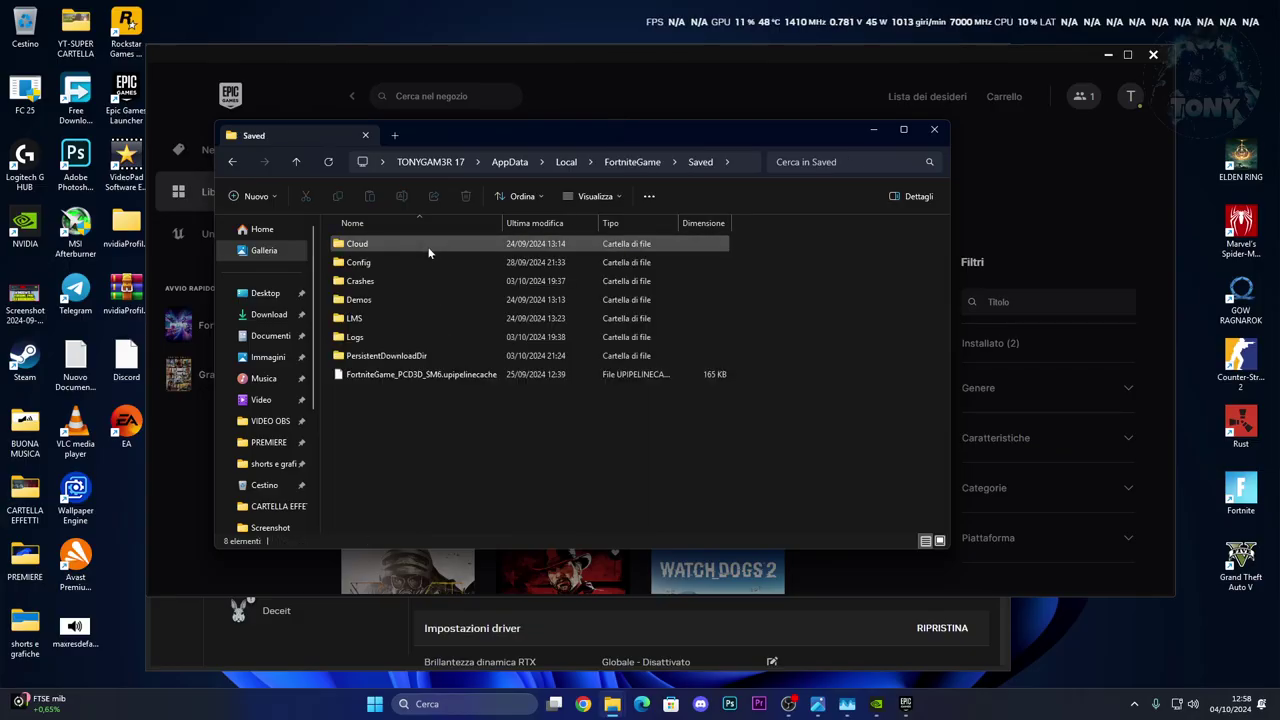
- Delete all crash report folders inside the Crashes folder and return to the Saved folder
{"action": "double_click", "coordinate": [415, 281]}
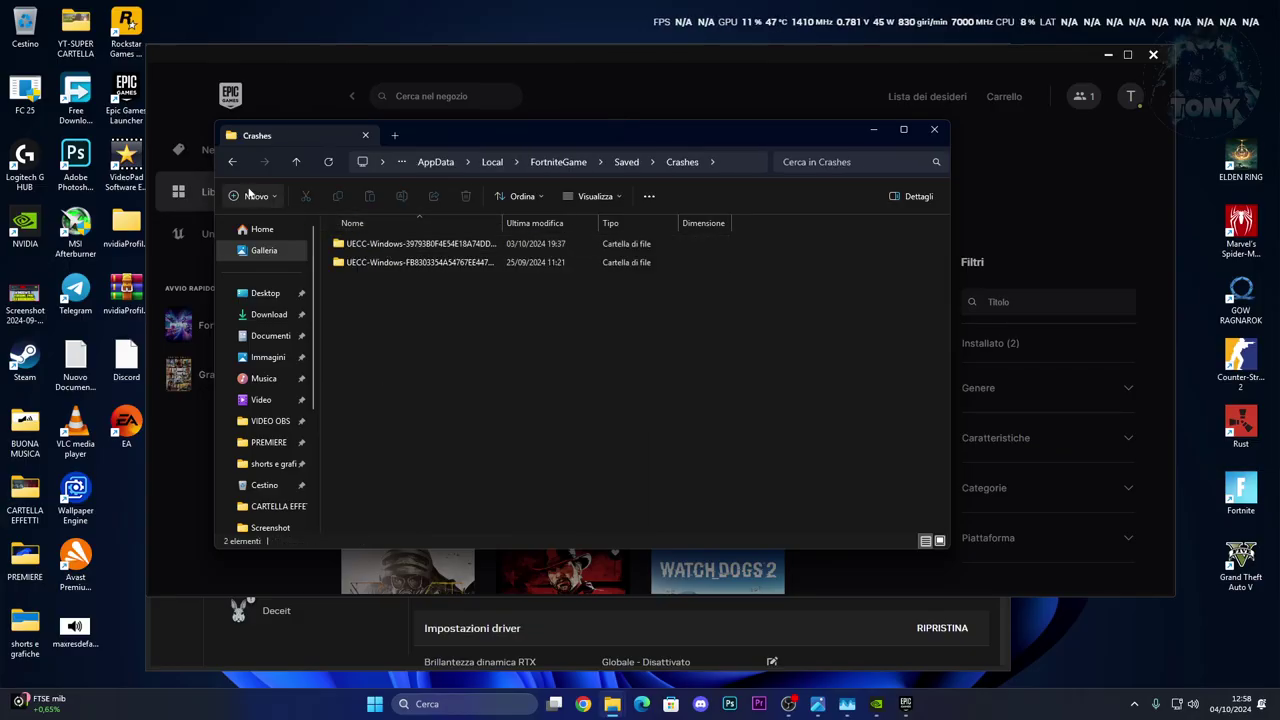
{"action": "left_click", "coordinate": [232, 161]}
{"action": "double_click", "coordinate": [411, 284]}
{"action": "left_click_drag", "start_coordinate": [433, 312], "coordinate": [388, 246]}
{"action": "key", "text": "Delete"}
{"action": "left_click", "coordinate": [232, 161]}
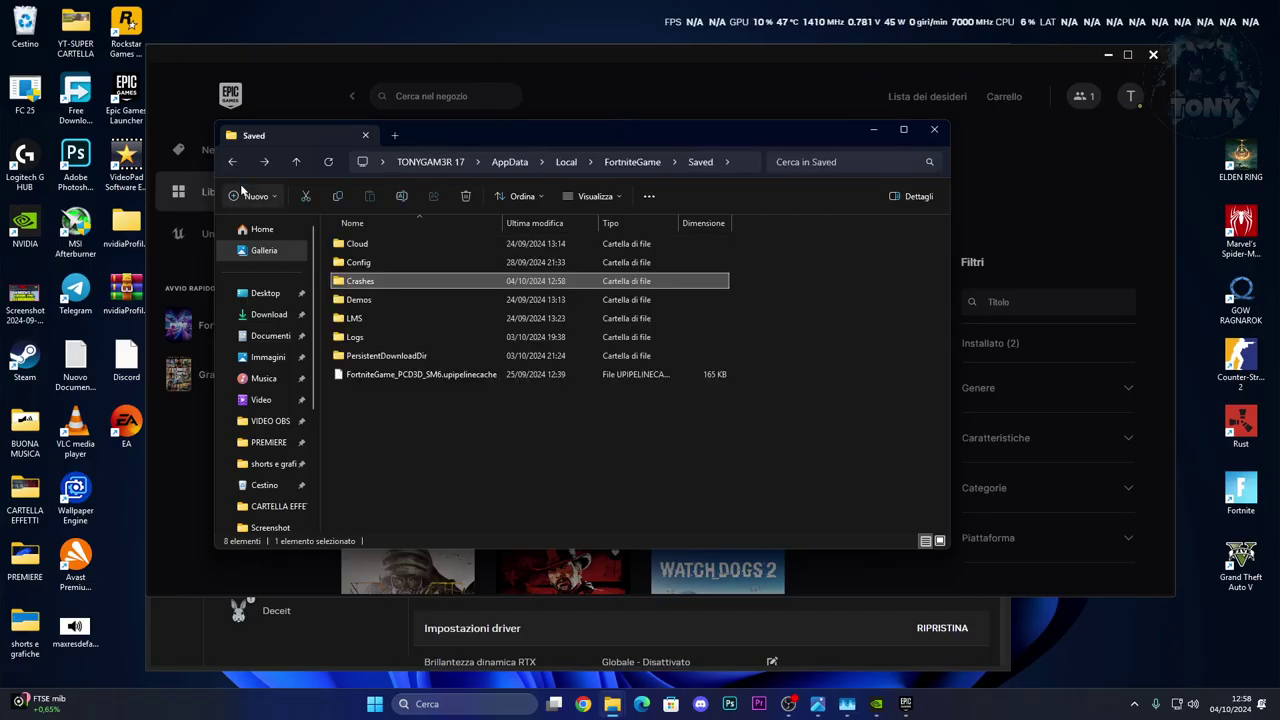
- Delete everything inside the Config > CrashReportClient folder
{"action": "double_click", "coordinate": [388, 263]}
{"action": "double_click", "coordinate": [406, 246]}
{"action": "left_click_drag", "start_coordinate": [443, 321], "coordinate": [386, 243]}
{"action": "key", "text": "Delete"}
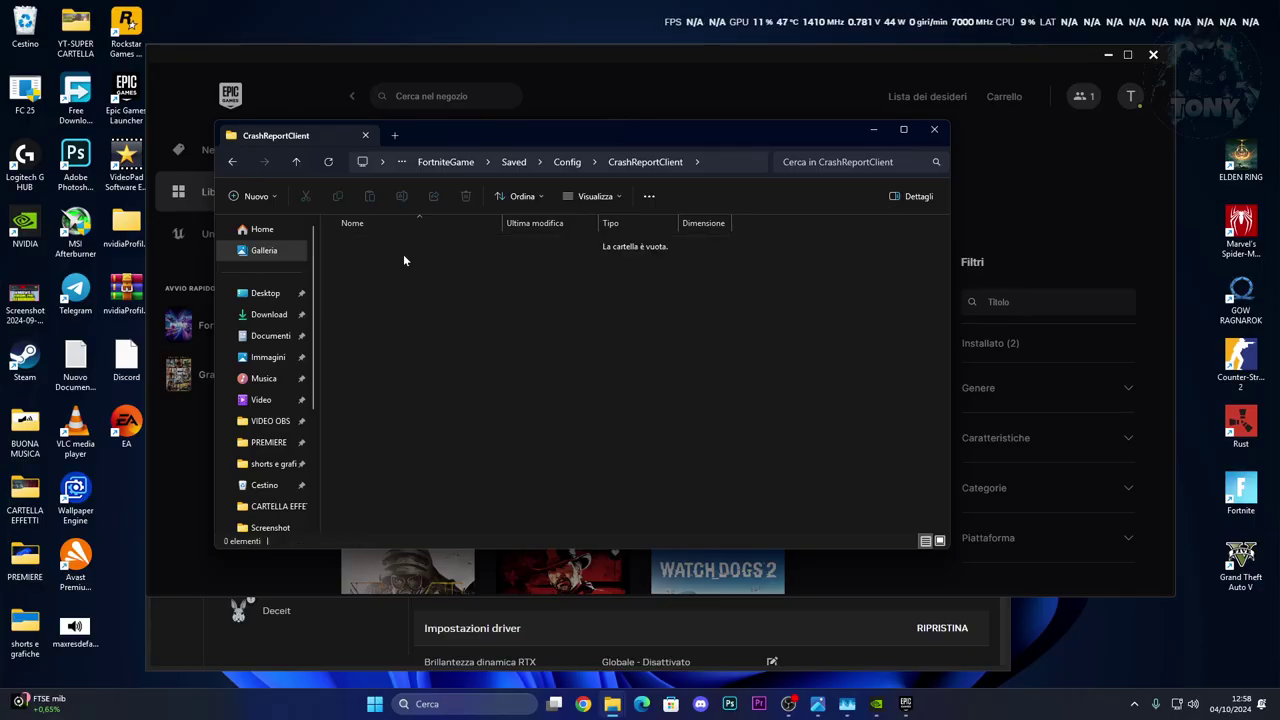
- Empty the Recycle Bin, confirm the permanent deletion, and close the CrashReportClient folder window
{"action": "right_click", "coordinate": [25, 28]}
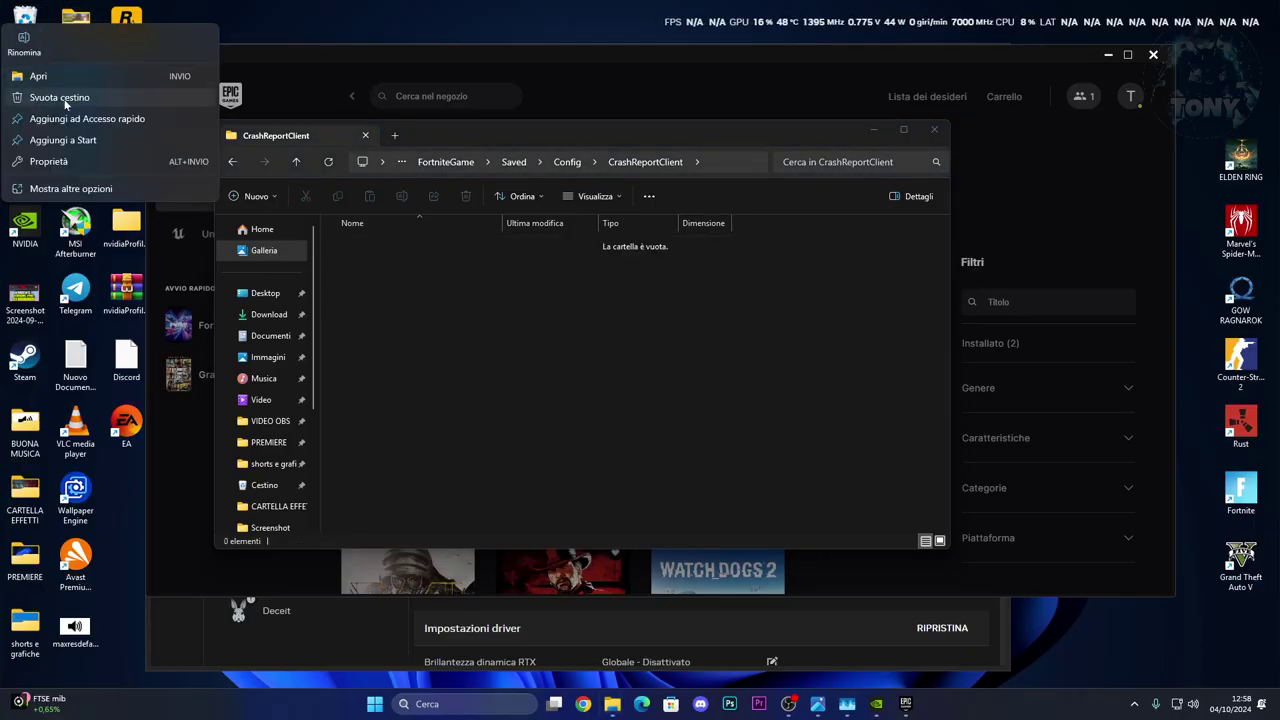
{"action": "left_click", "coordinate": [447, 342]}
{"action": "right_click", "coordinate": [24, 32]}
{"action": "left_click", "coordinate": [77, 110]}
{"action": "left_click", "coordinate": [688, 364]}
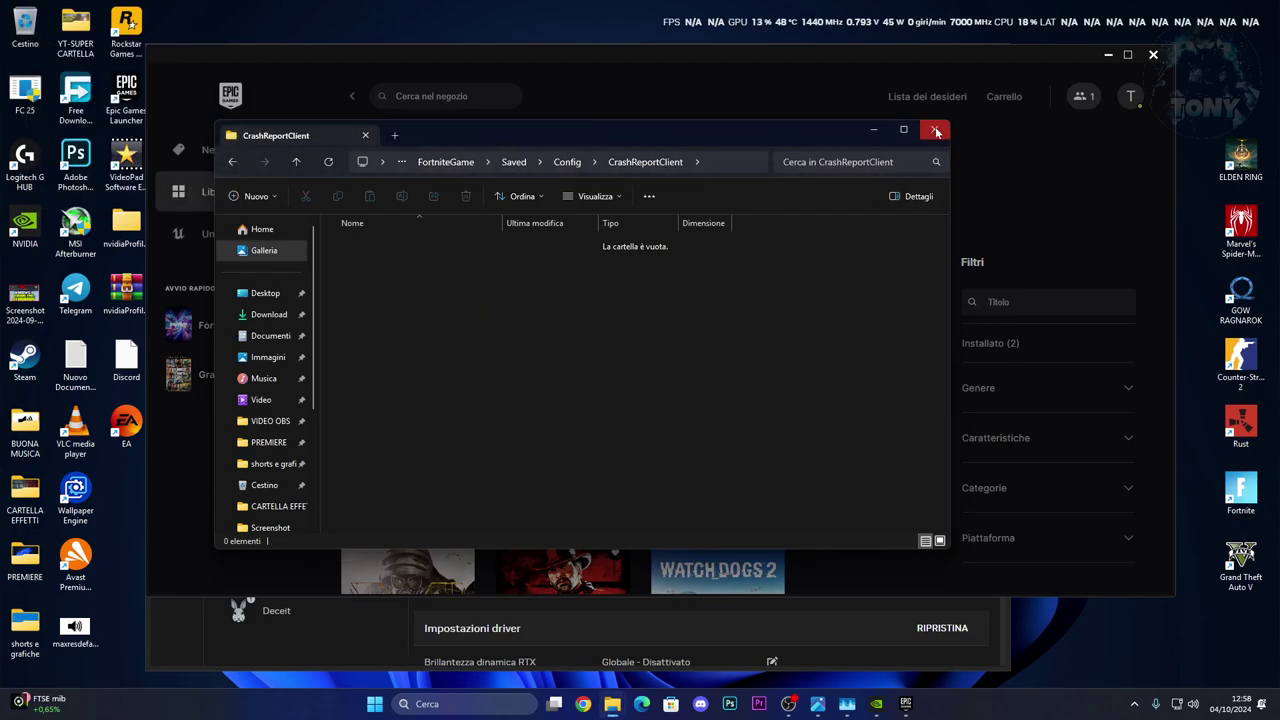
{"action": "left_click", "coordinate": [934, 130]}
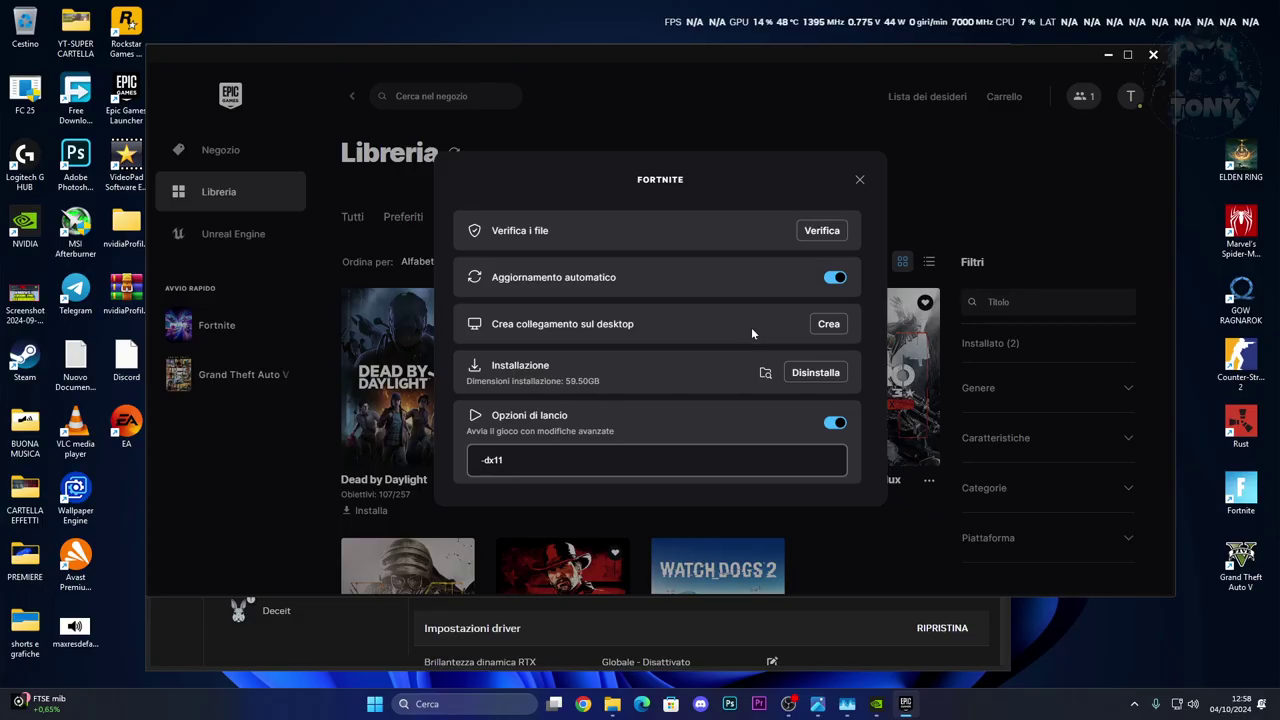
- Open Fortnite's installation location from its management options and go to FortniteGame > Binaries > Win64
{"action": "left_click", "coordinate": [765, 372]}
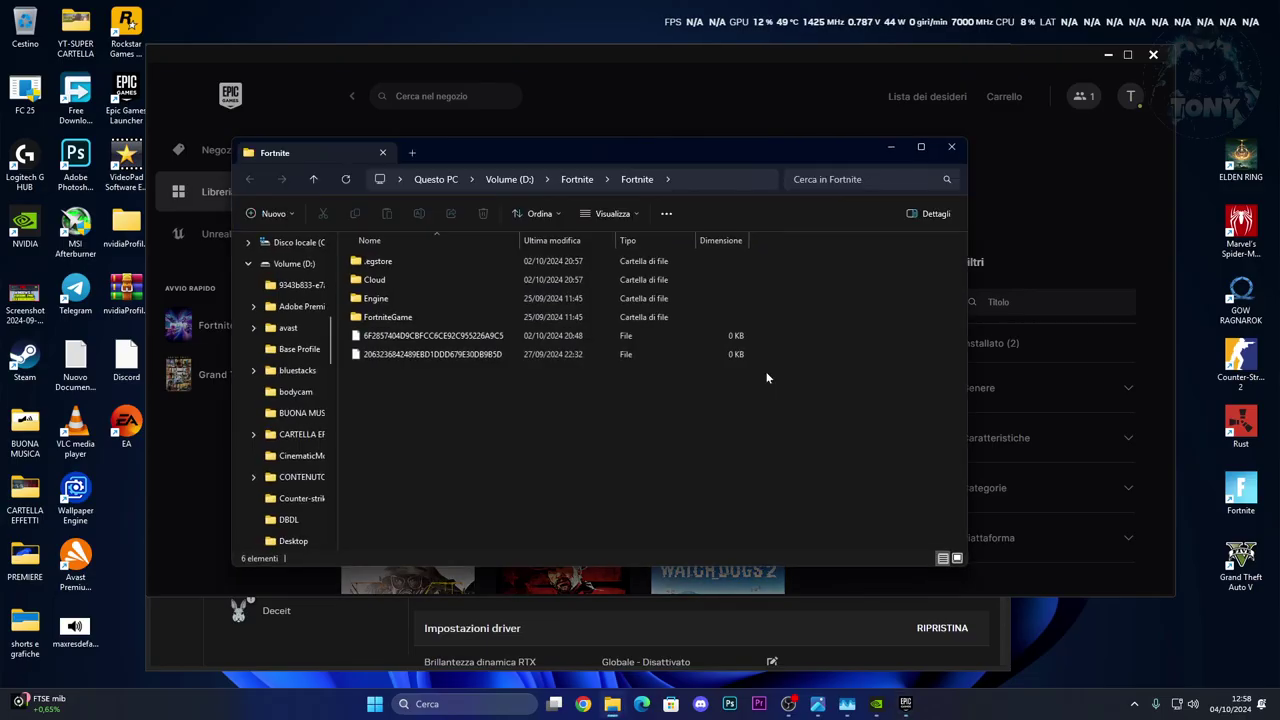
{"action": "left_click", "coordinate": [574, 179]}
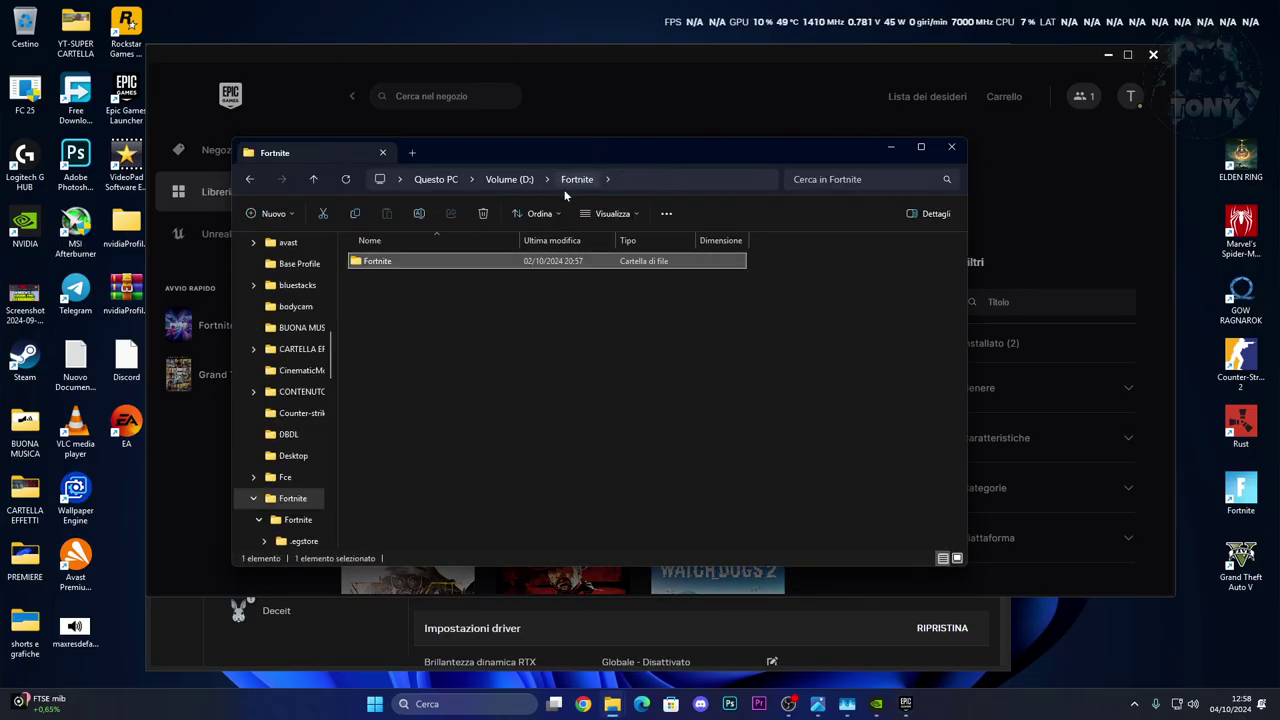
{"action": "double_click", "coordinate": [435, 262]}
{"action": "double_click", "coordinate": [415, 316]}
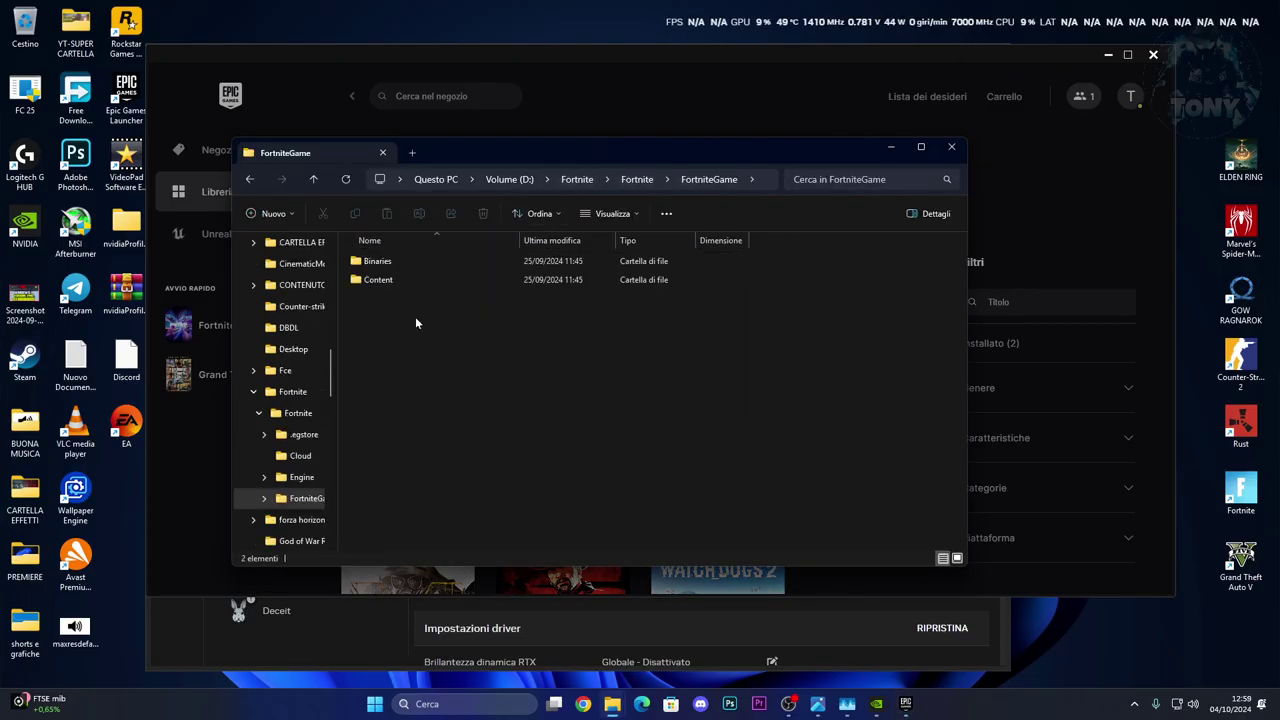
{"action": "double_click", "coordinate": [427, 262]}
{"action": "double_click", "coordinate": [455, 280]}
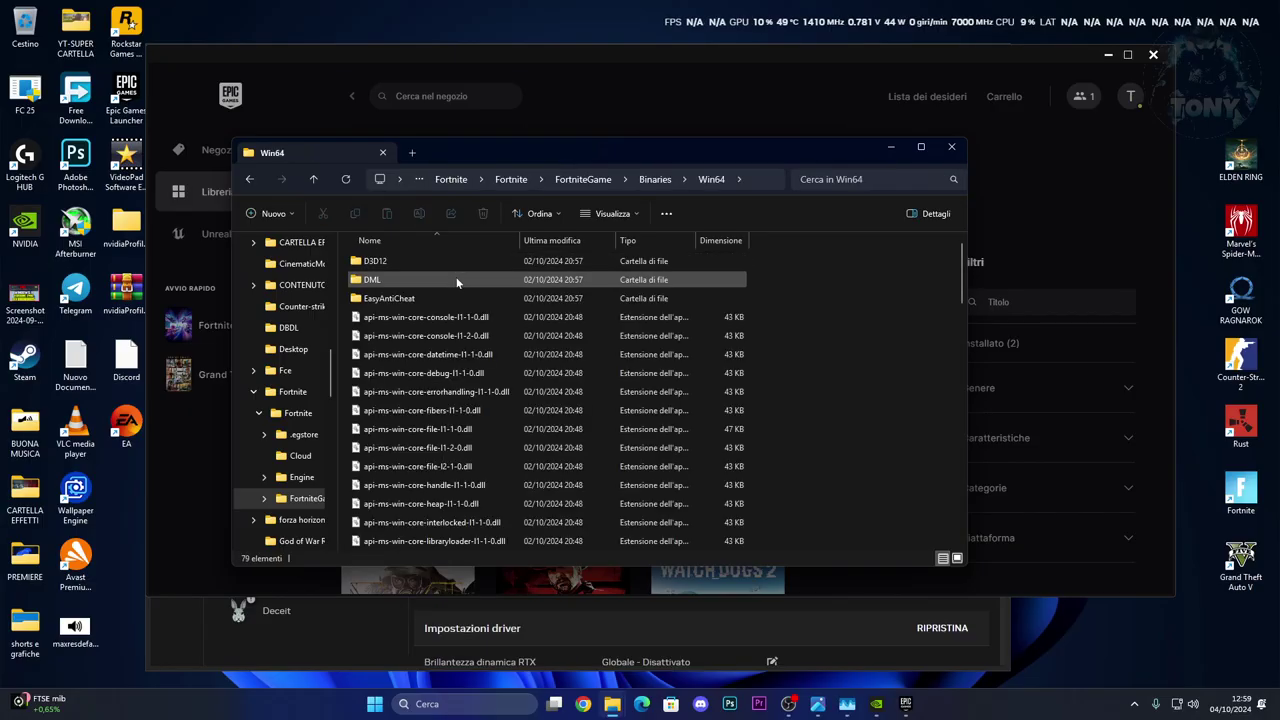
- Open the properties of the FortniteClient-Win64-Shipping application in the Win64 folder
{"action": "scroll", "coordinate": [460, 340], "scroll_direction": "down", "scroll_amount": 13}
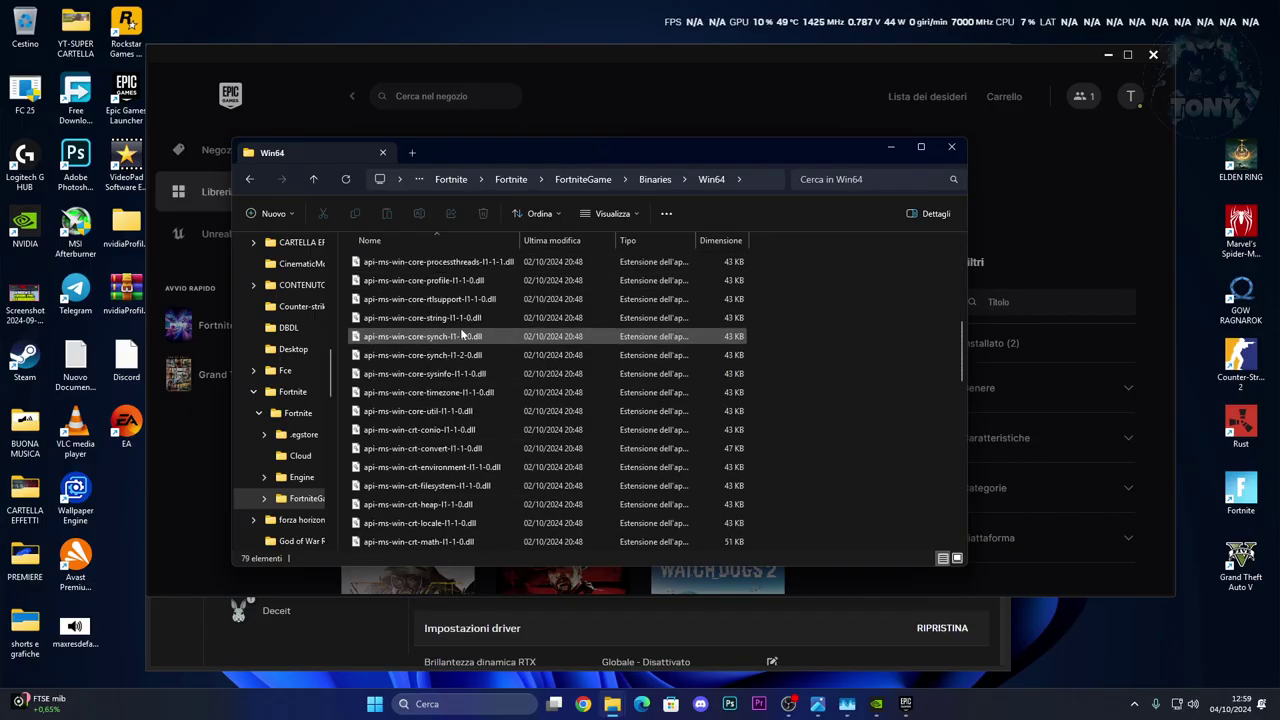
{"action": "scroll", "coordinate": [460, 340], "scroll_direction": "up", "scroll_amount": 13}
{"action": "left_click", "coordinate": [441, 262]}
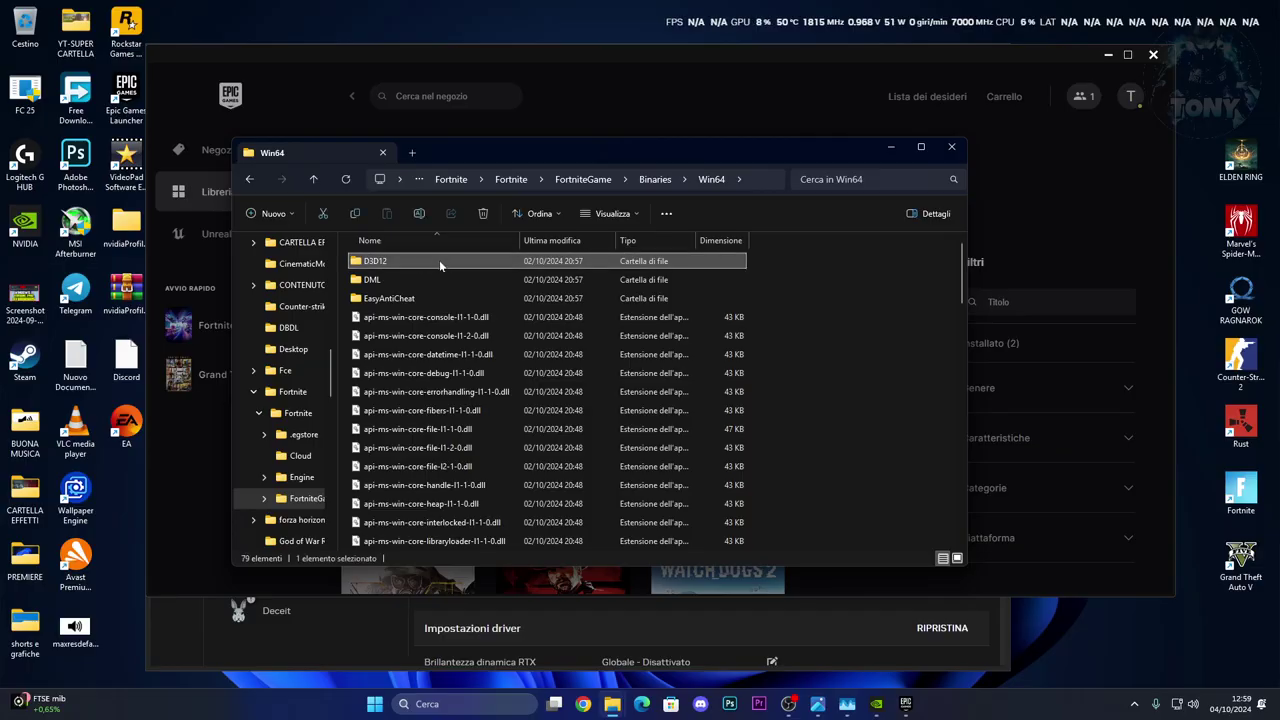
{"action": "scroll", "coordinate": [449, 393], "scroll_direction": "down", "scroll_amount": 13}
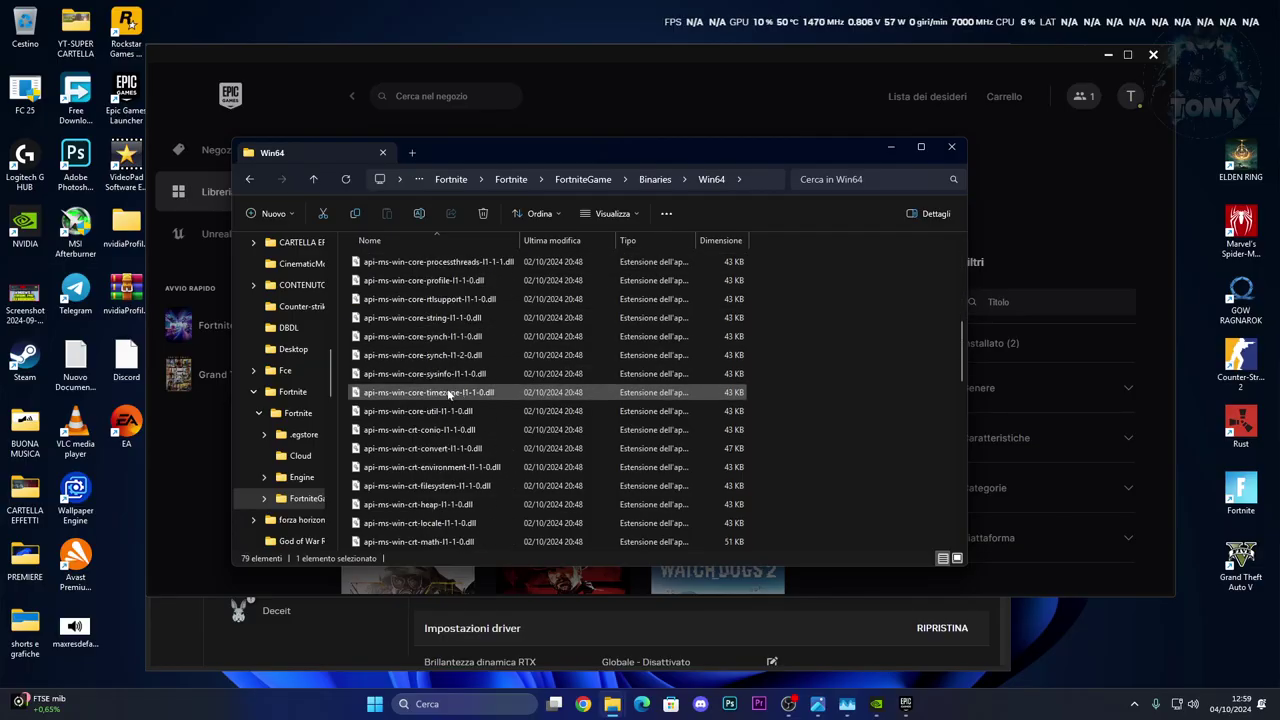
{"action": "scroll", "coordinate": [452, 390], "scroll_direction": "down", "scroll_amount": 7}
{"action": "scroll", "coordinate": [458, 378], "scroll_direction": "up", "scroll_amount": 3}
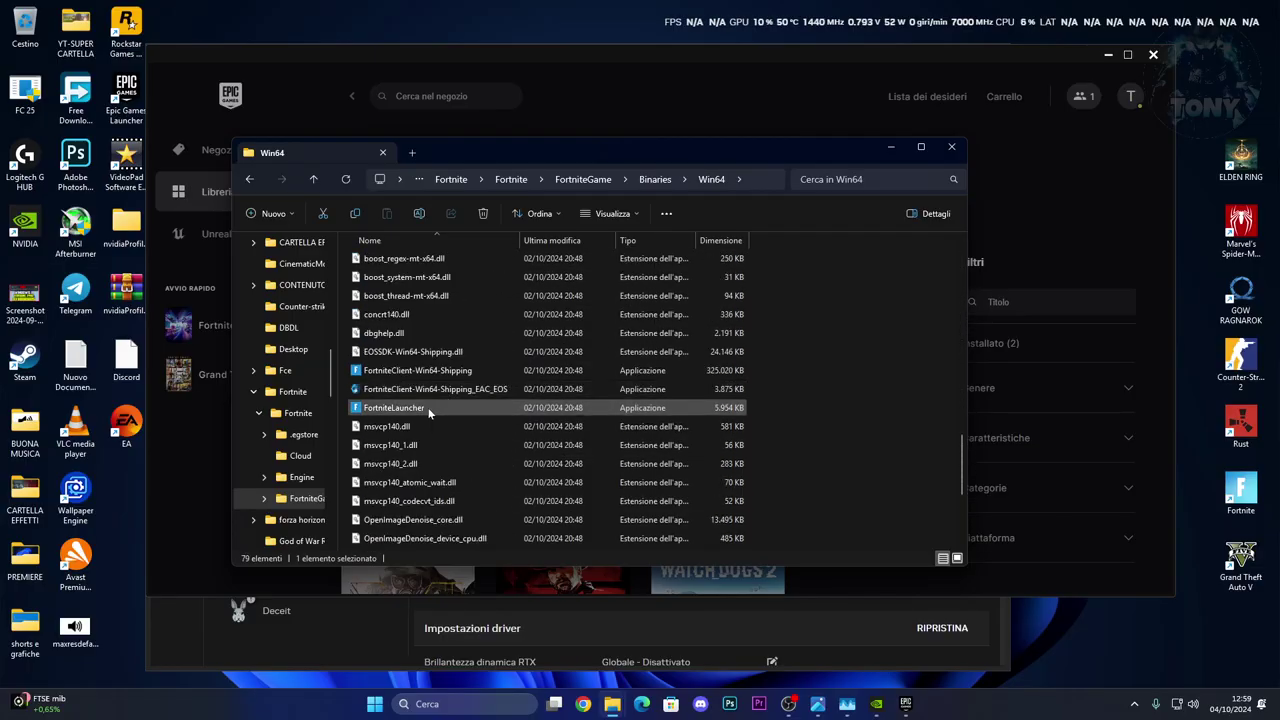
{"action": "left_click", "coordinate": [460, 372]}
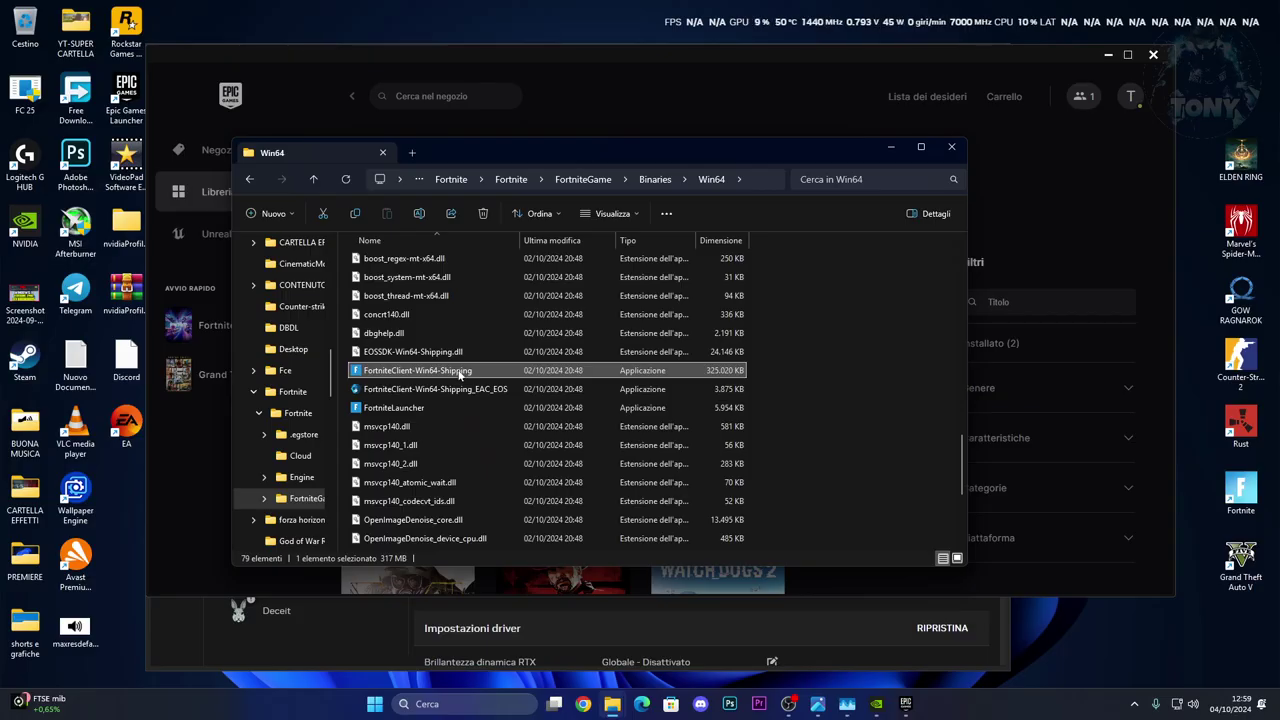
{"action": "right_click", "coordinate": [492, 370]}
{"action": "left_click", "coordinate": [557, 362]}
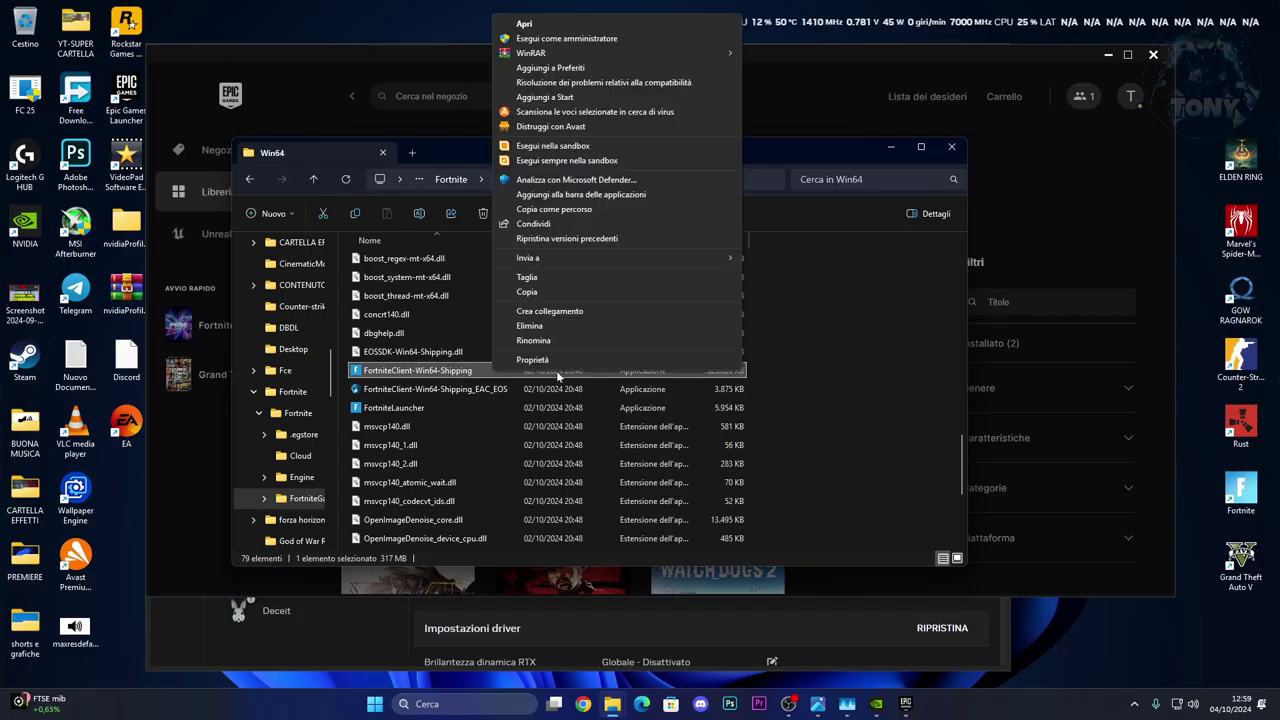
{"action": "left_click", "coordinate": [555, 370]}
{"action": "left_click_drag", "start_coordinate": [617, 316], "coordinate": [817, 233]}
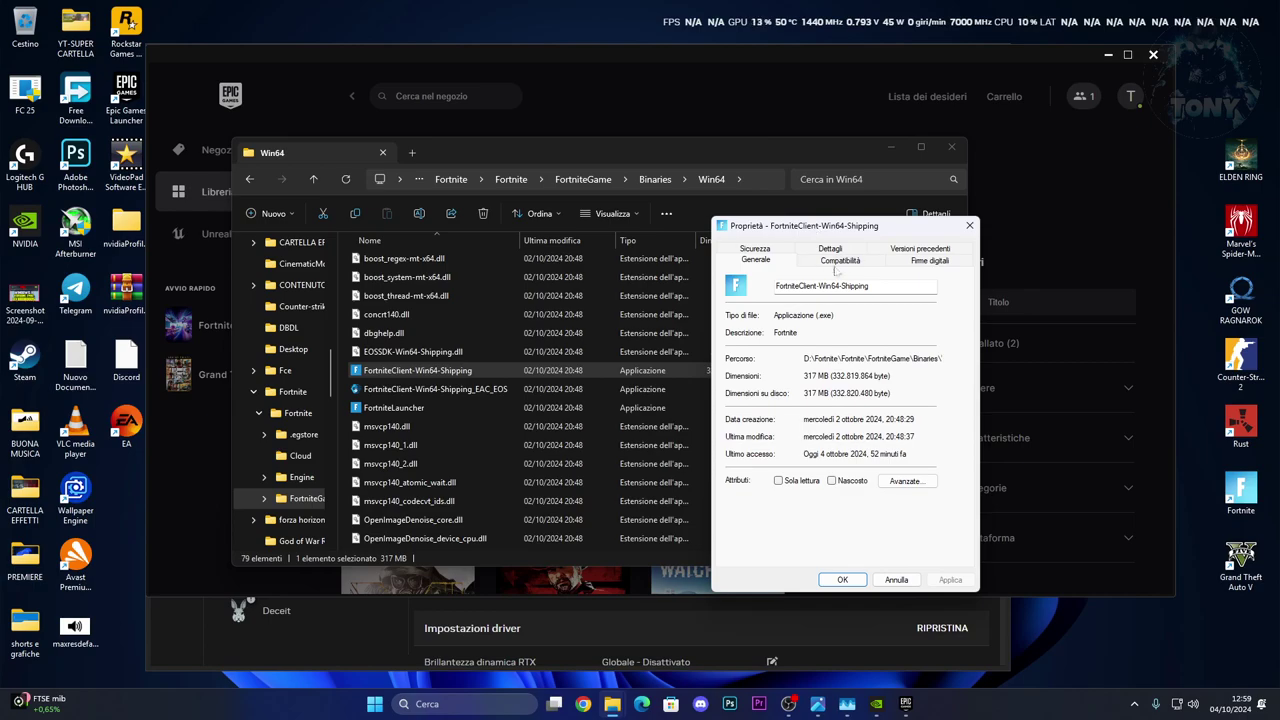
- Enable running FortniteClient-Win64-Shipping as administrator in its compatibility settings, apply the change and close the properties
{"action": "left_click", "coordinate": [838, 260]}
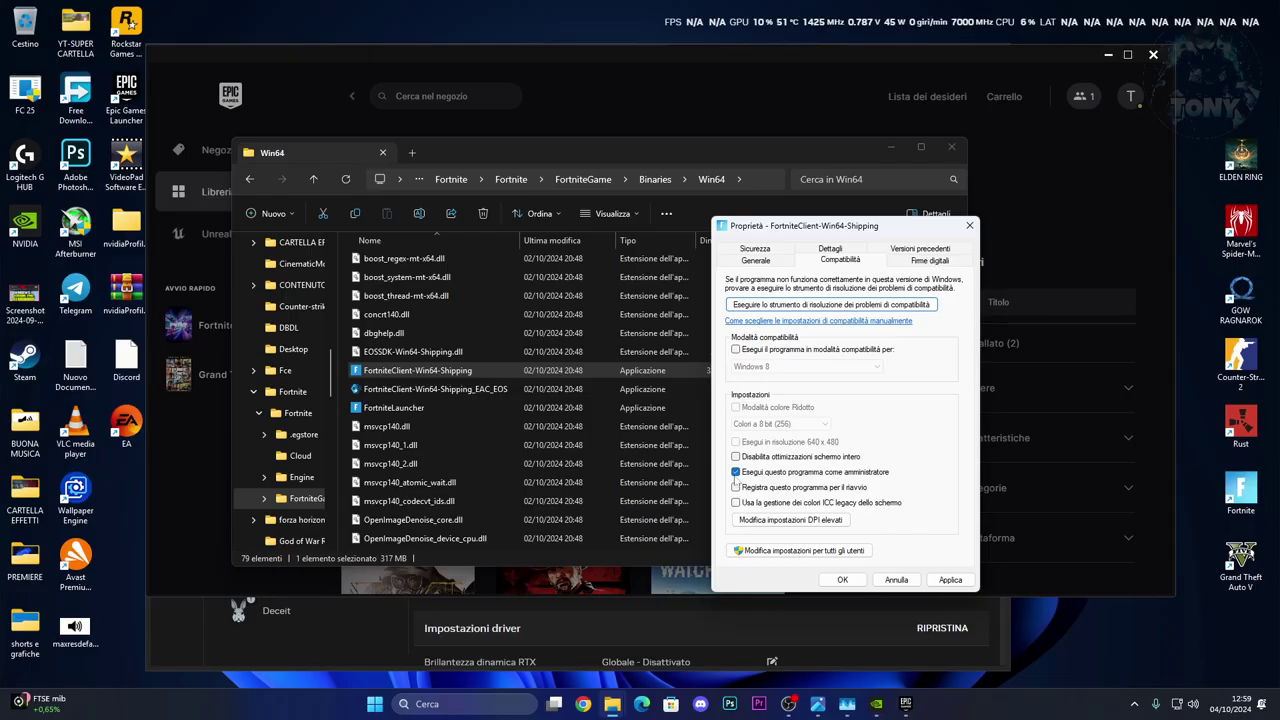
{"action": "left_click_drag", "start_coordinate": [844, 239], "coordinate": [860, 225]}
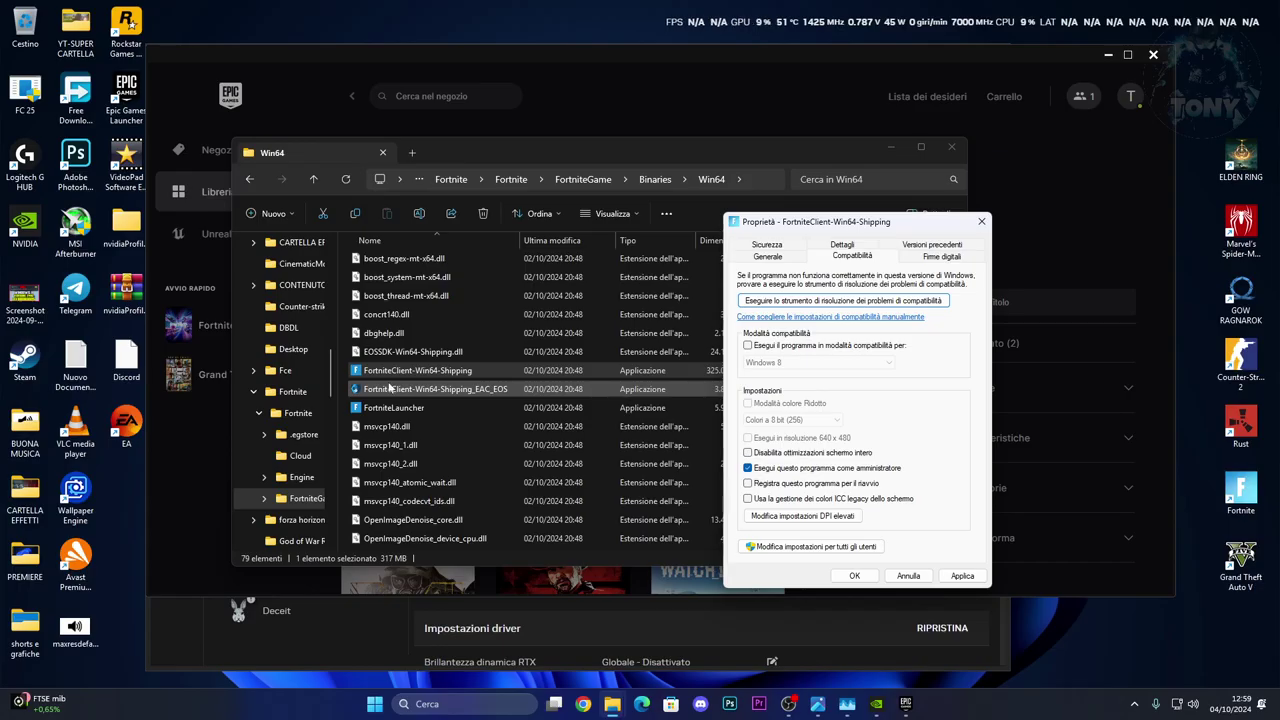
{"action": "left_click", "coordinate": [966, 578]}
{"action": "left_click", "coordinate": [854, 577]}
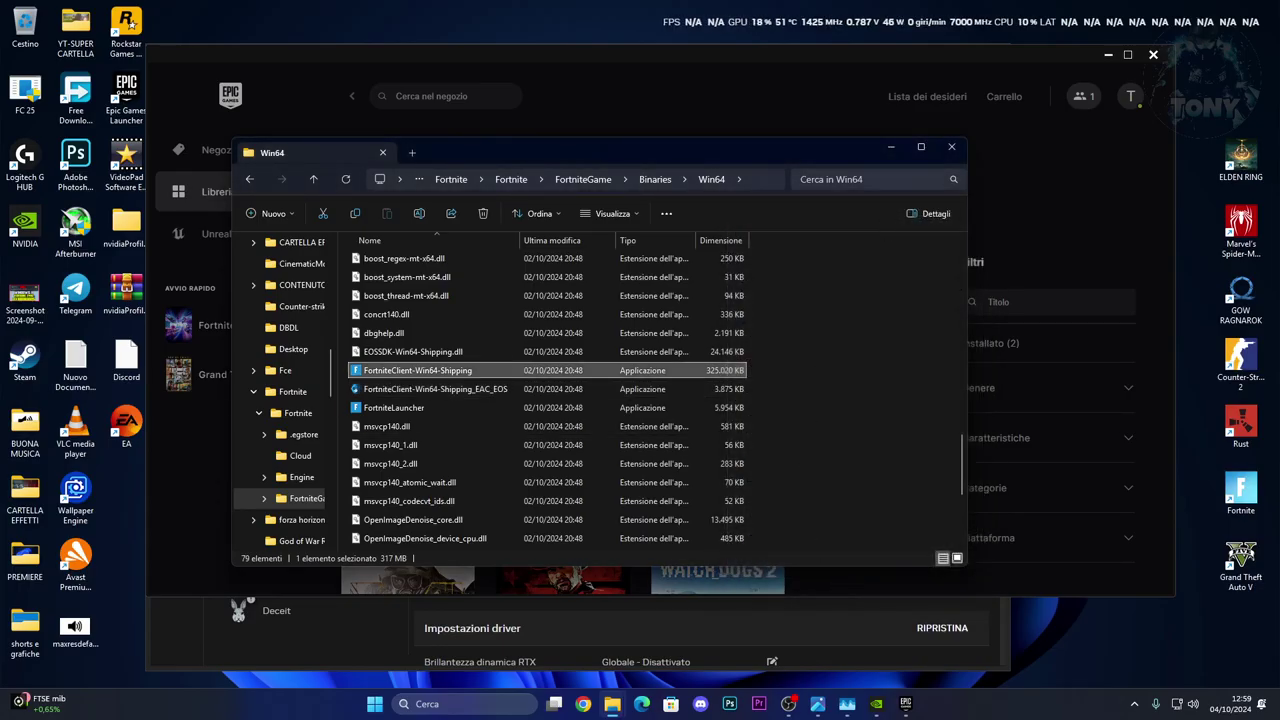
- Delete the FortniteLauncher and FortniteClient-Win64-Shipping_EAC_EOS applications from the Win64 folder and close the folder window
{"action": "scroll", "coordinate": [400, 392], "scroll_direction": "down", "scroll_amount": 1}
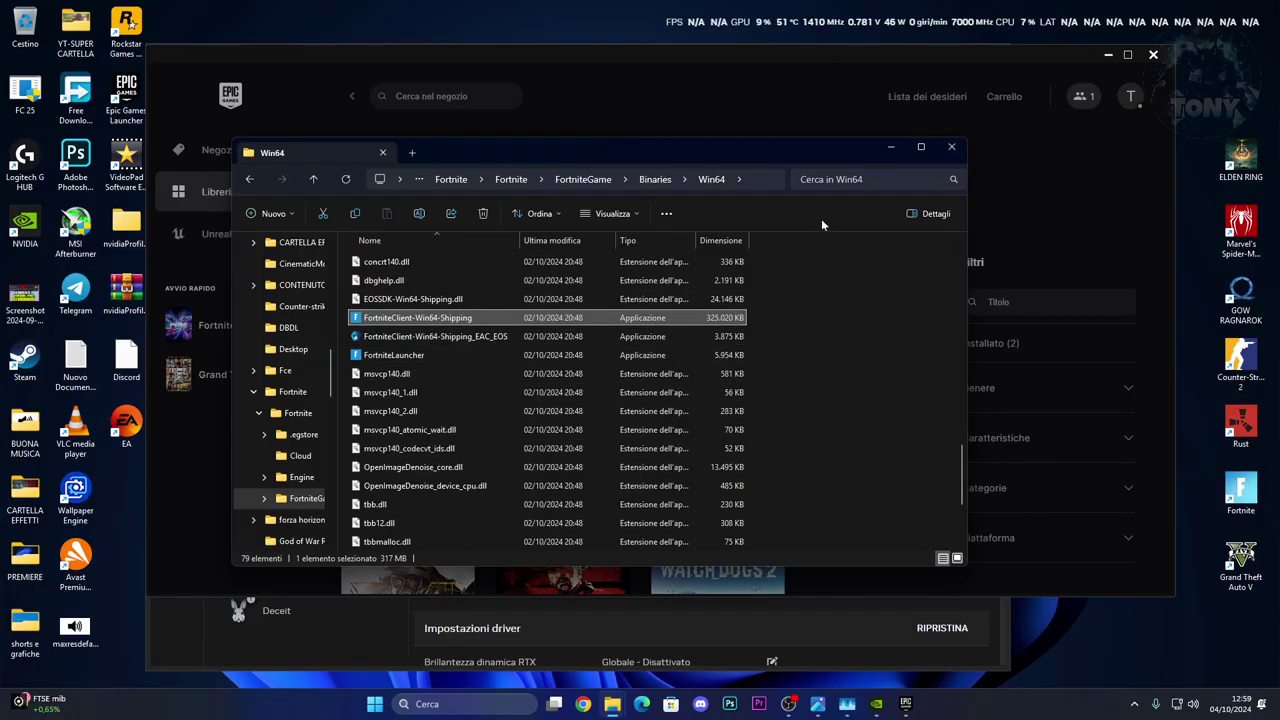
{"action": "left_click", "coordinate": [425, 356]}
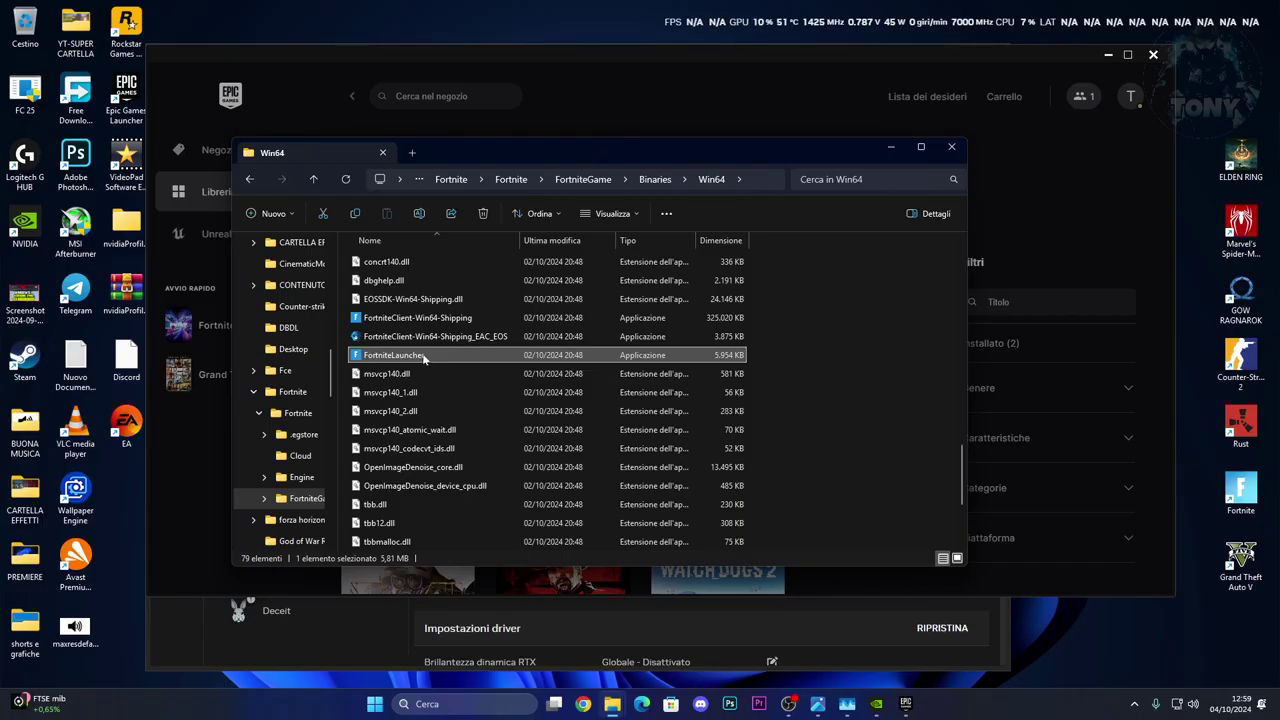
{"action": "key", "text": "Delete"}
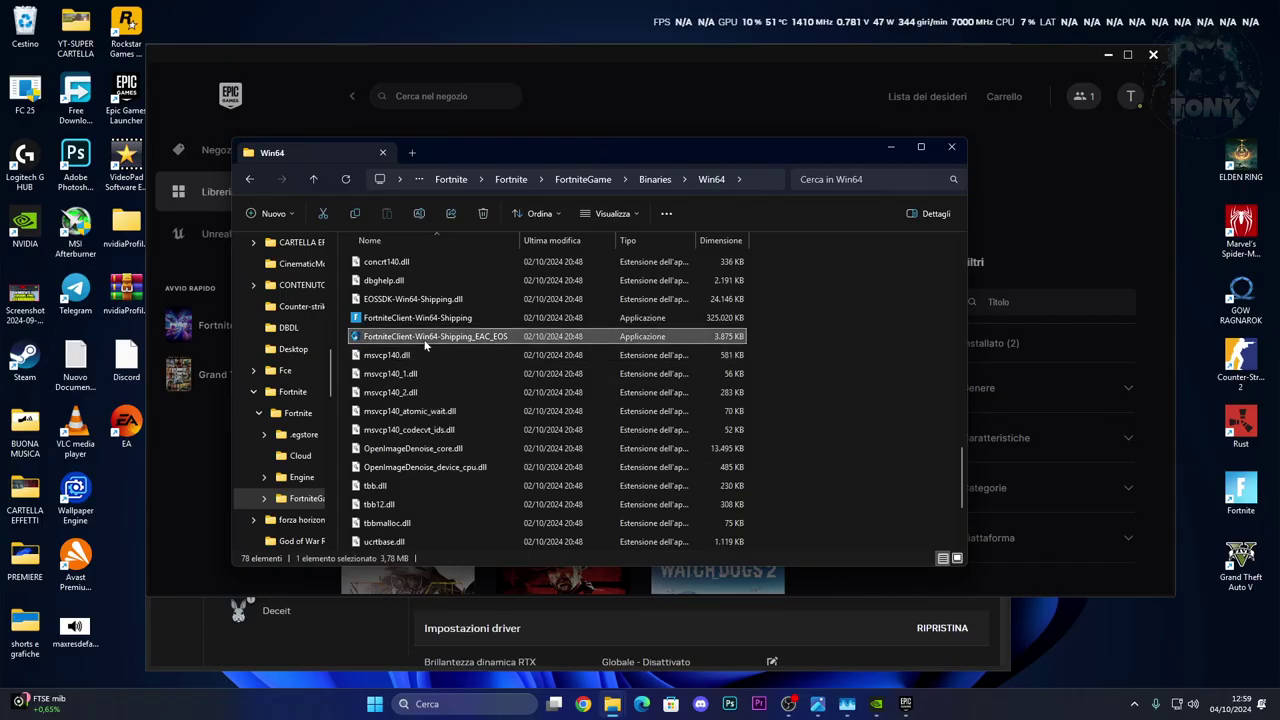
{"action": "left_click", "coordinate": [951, 146]}
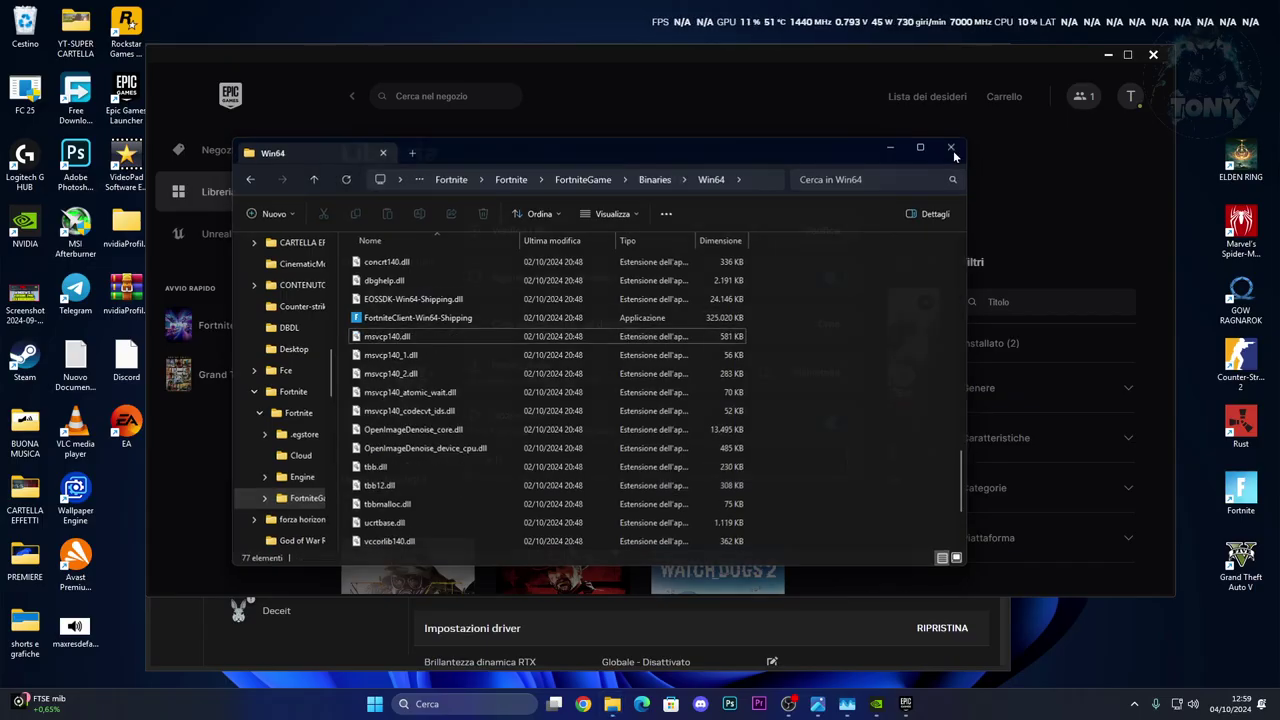
- Close the download overview and launch Fortnite from the Epic Games library
{"action": "left_click", "coordinate": [820, 231]}
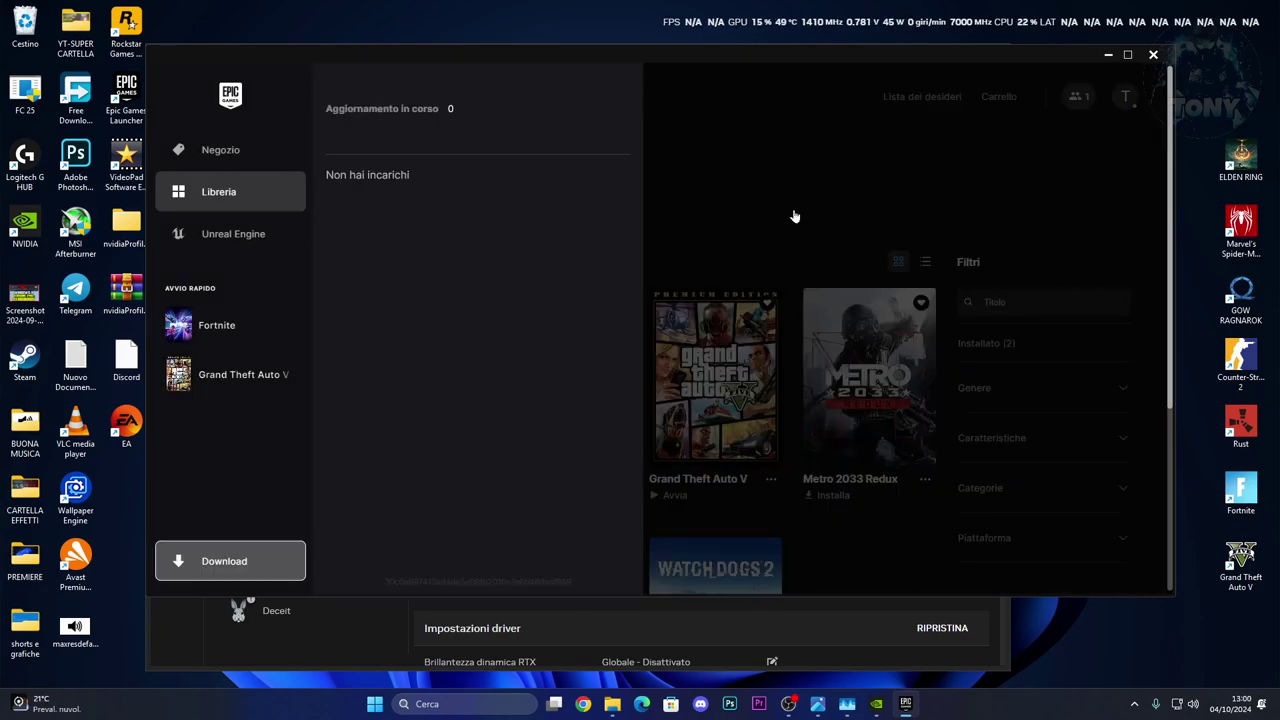
{"action": "scroll", "coordinate": [530, 487], "scroll_direction": "down", "scroll_amount": 1}
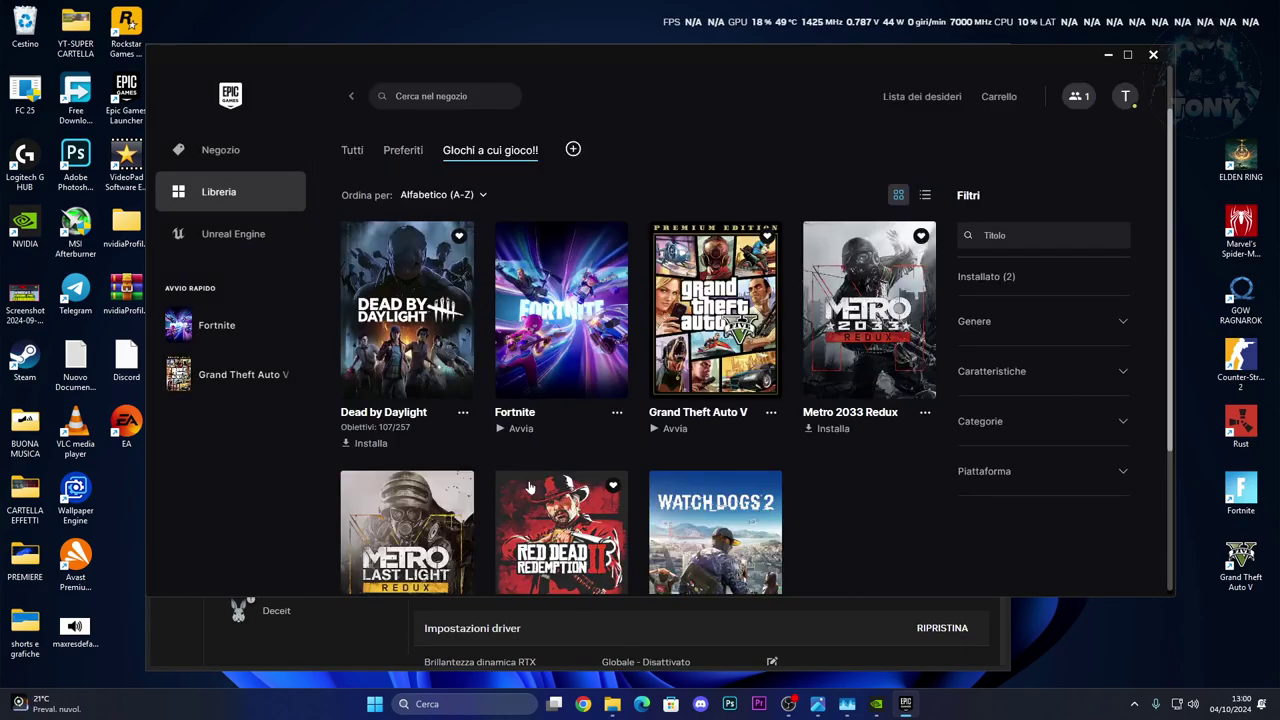
{"action": "left_click", "coordinate": [517, 429]}
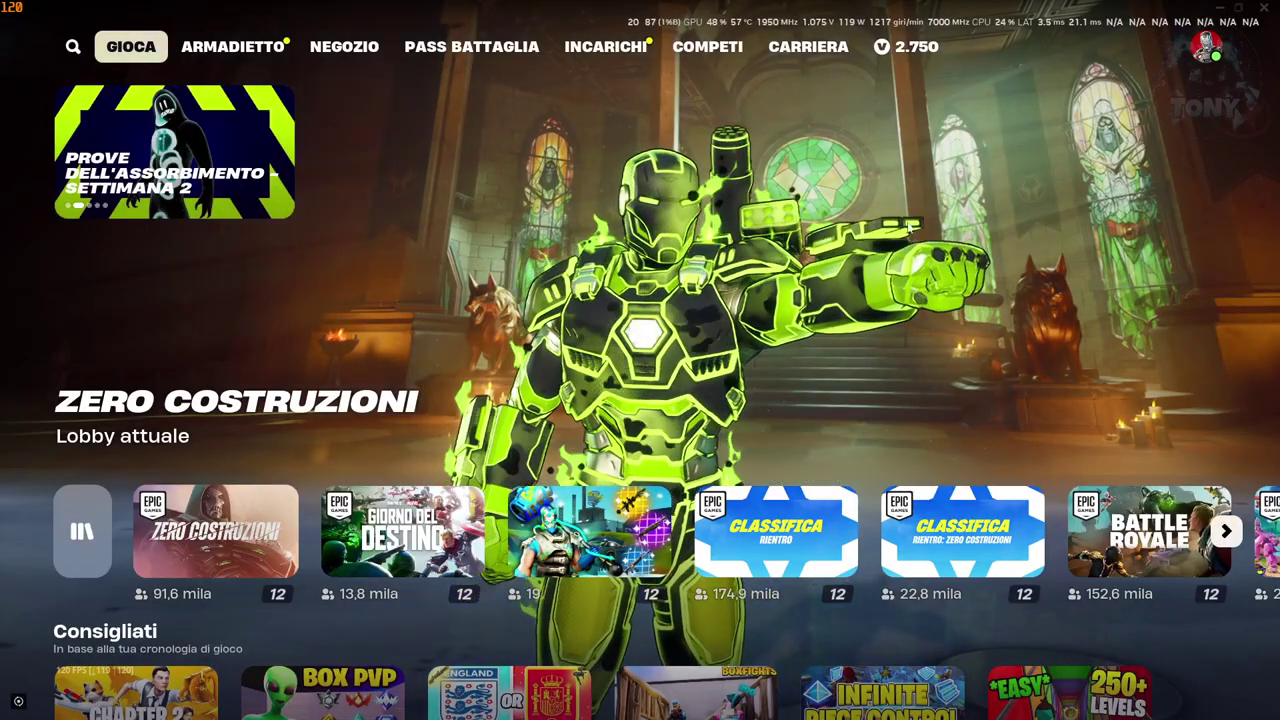
- Open Fortnite's video settings at the Schermo section
{"action": "left_click", "coordinate": [1203, 58]}
{"action": "left_click", "coordinate": [880, 532]}
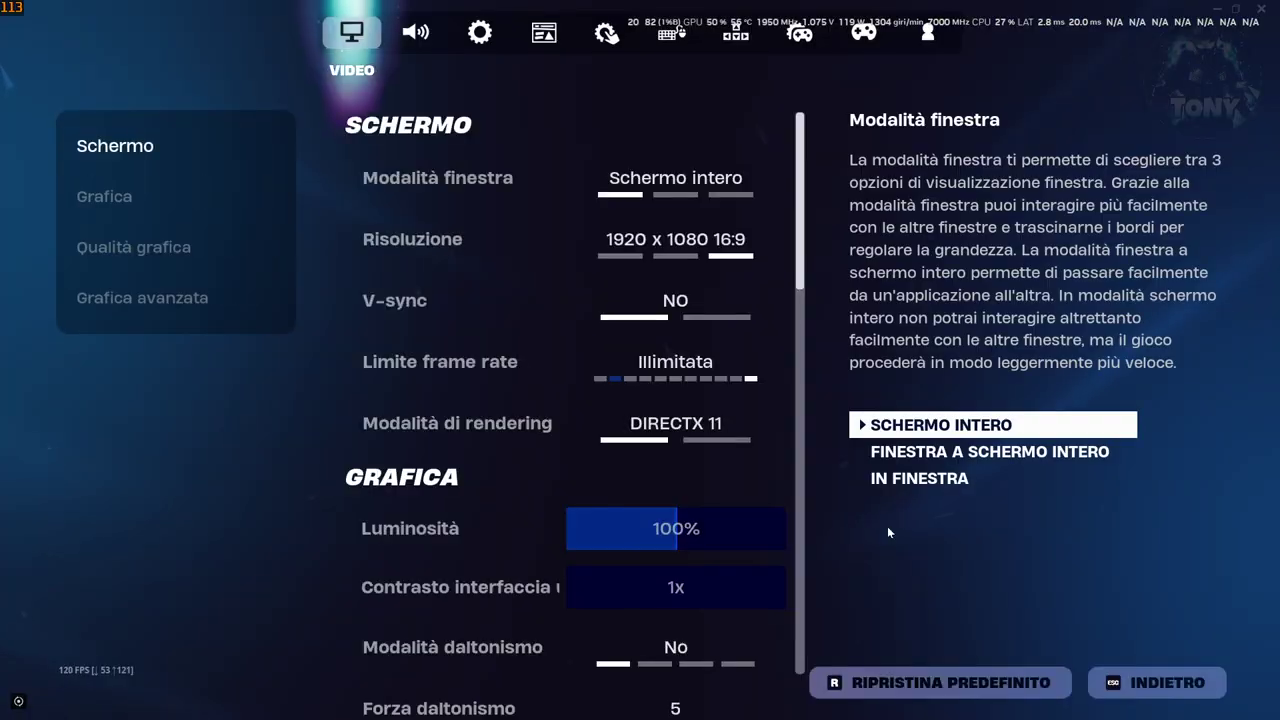
{"action": "left_click", "coordinate": [95, 200]}
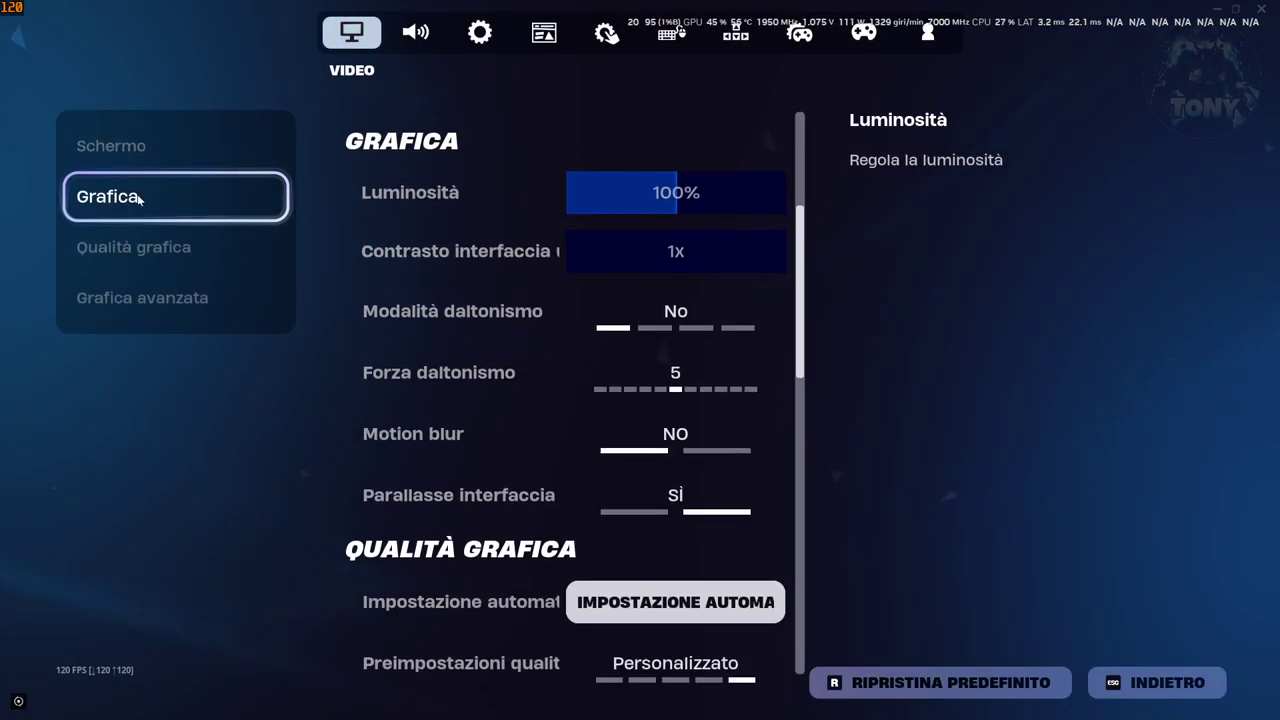
{"action": "scroll", "coordinate": [377, 304], "scroll_direction": "up", "scroll_amount": 3}
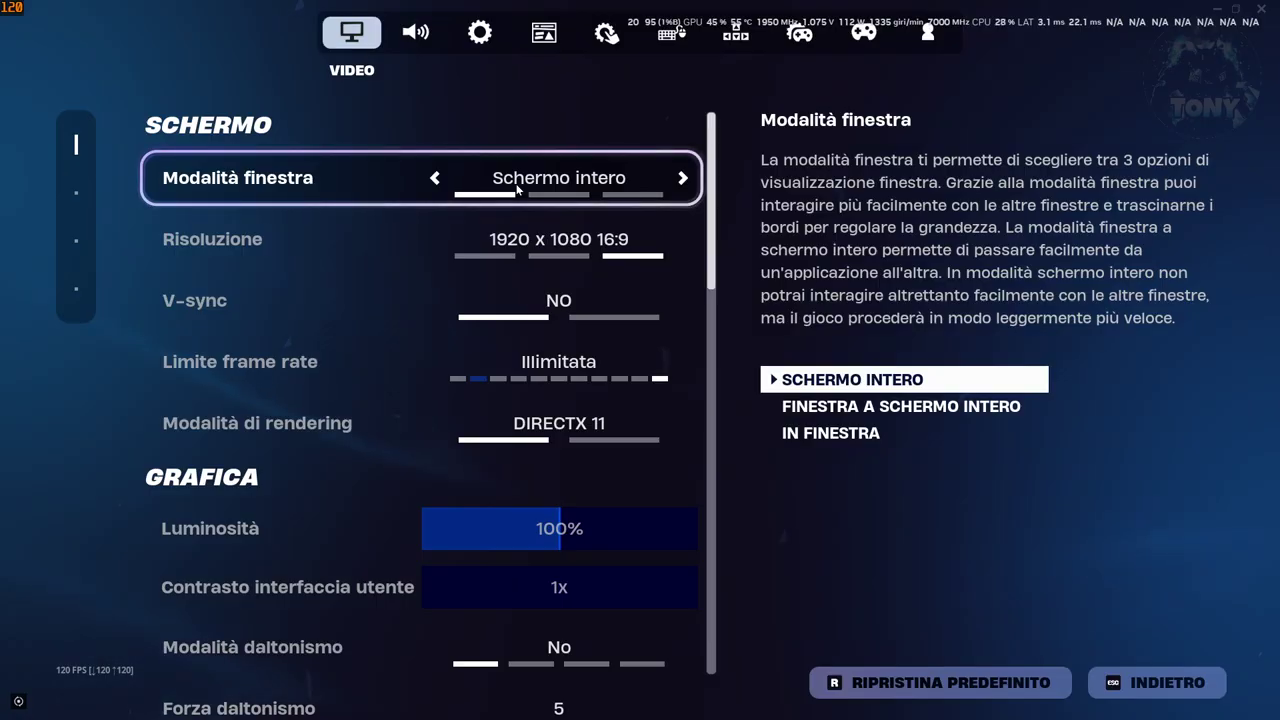
- Turn V-sync on, limit the frame rate to 60 FPS, and apply and keep the modified video settings
{"action": "left_click", "coordinate": [681, 302]}
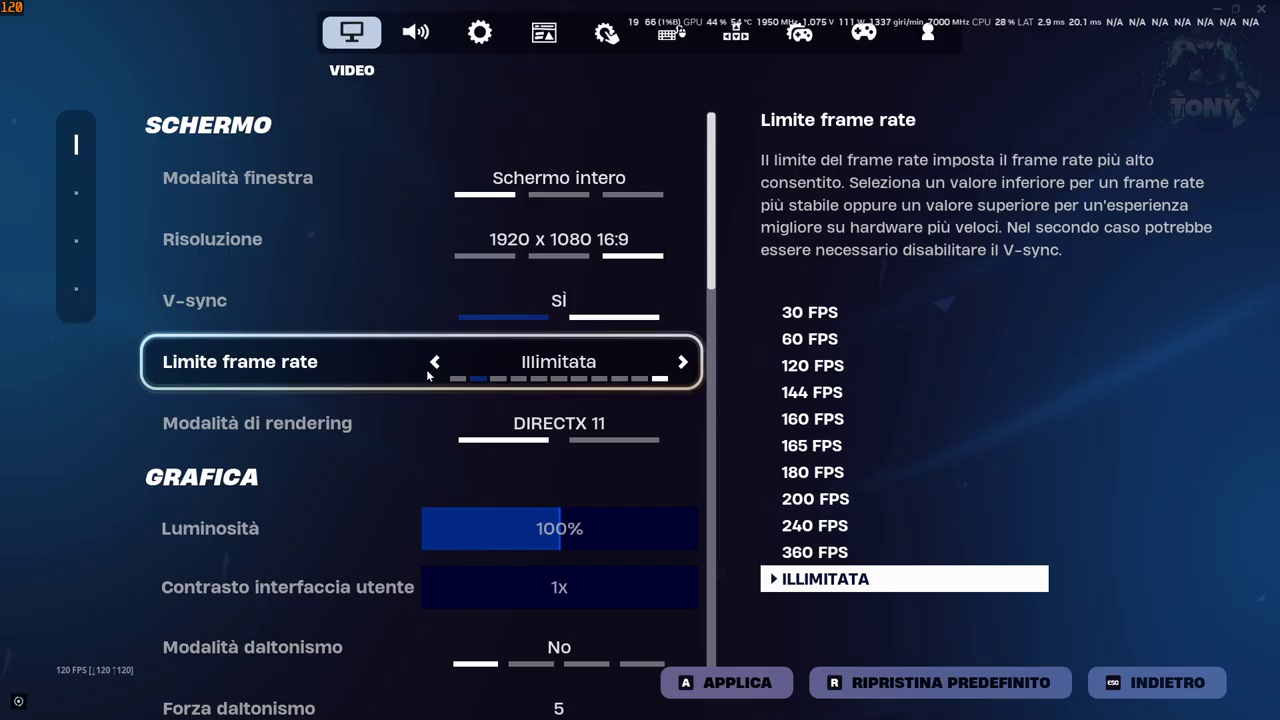
{"action": "left_click", "coordinate": [434, 362]}
{"action": "double_click", "coordinate": [434, 362]}
{"action": "double_click", "coordinate": [434, 362]}
{"action": "left_click", "coordinate": [434, 362]}
{"action": "double_click", "coordinate": [434, 362]}
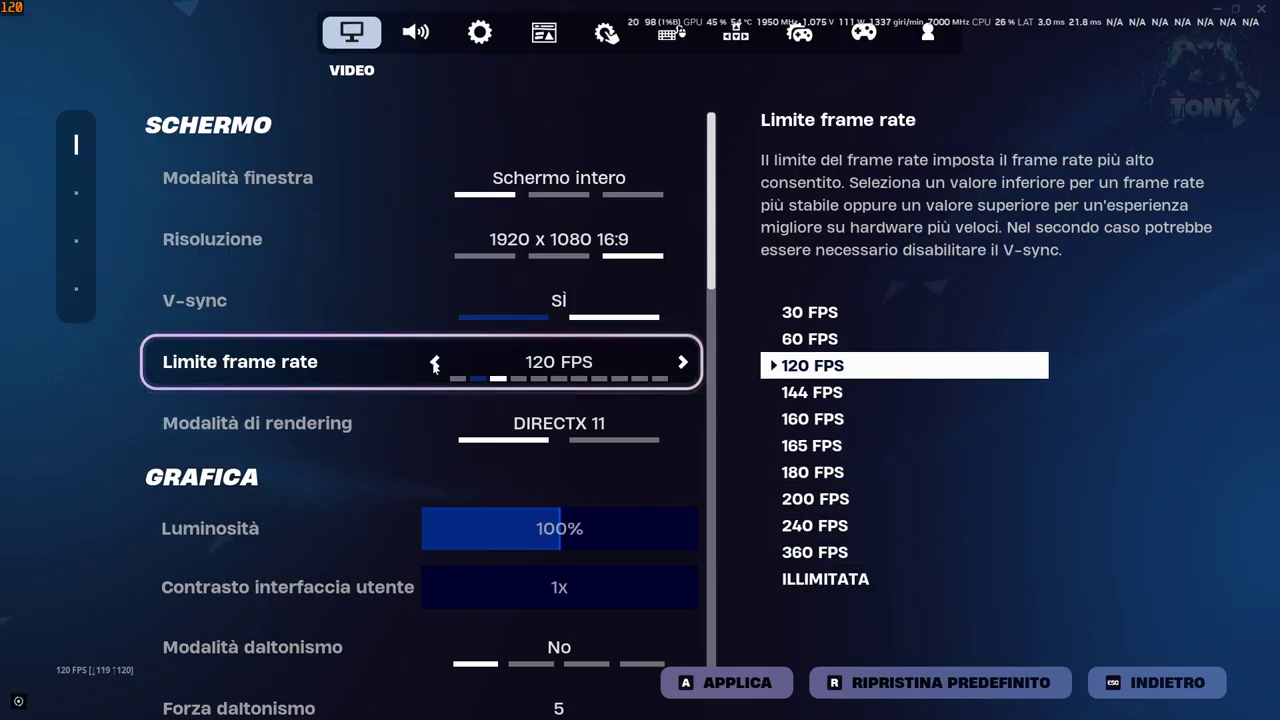
{"action": "left_click", "coordinate": [434, 362]}
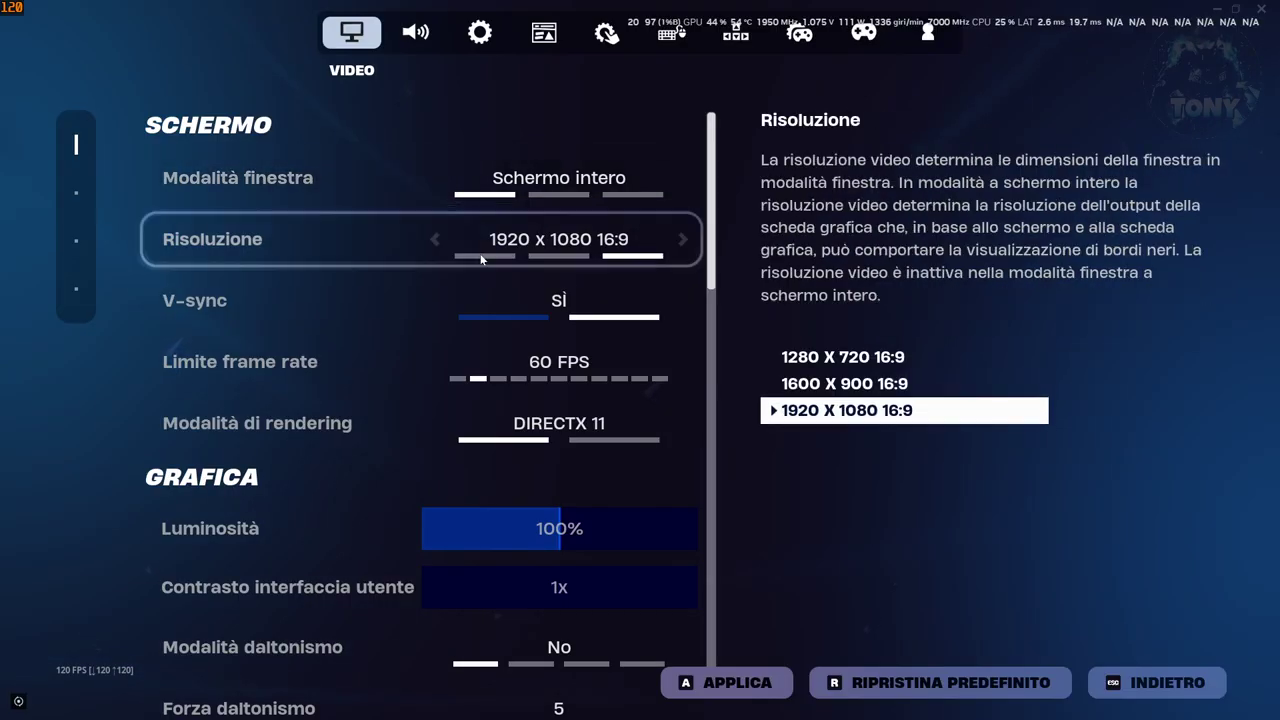
{"action": "left_click", "coordinate": [729, 684]}
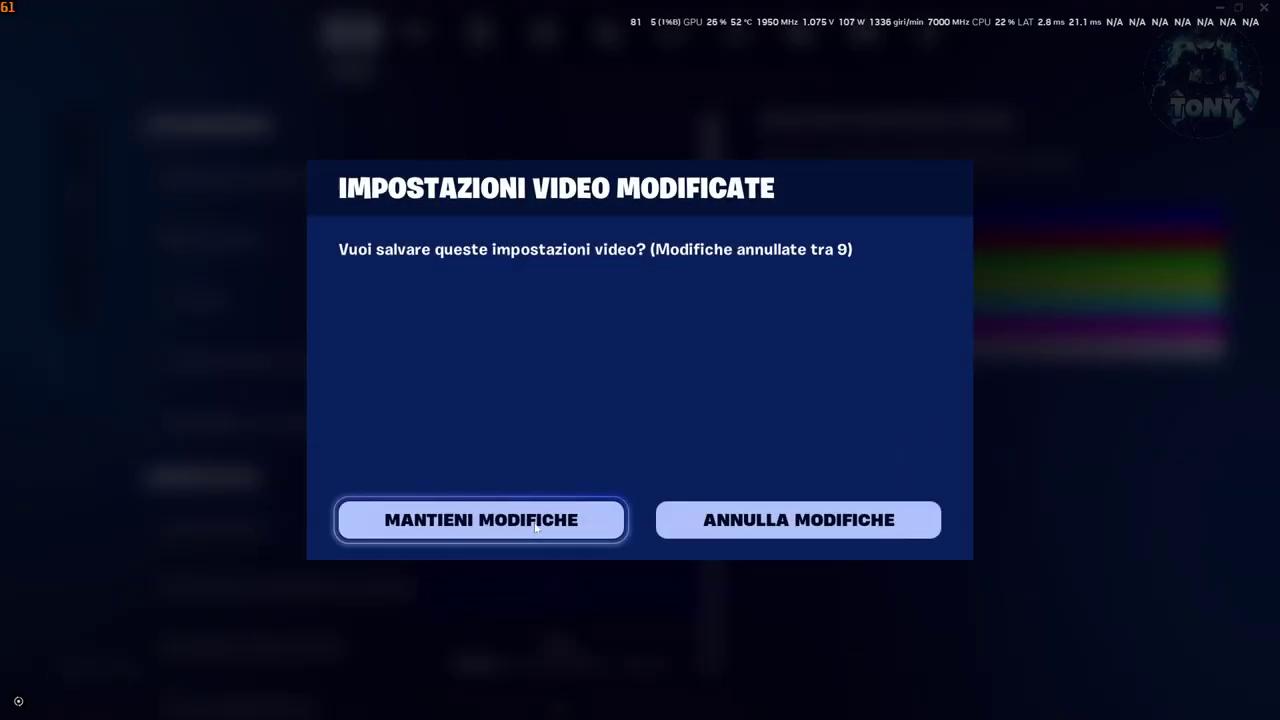
{"action": "left_click", "coordinate": [540, 528]}
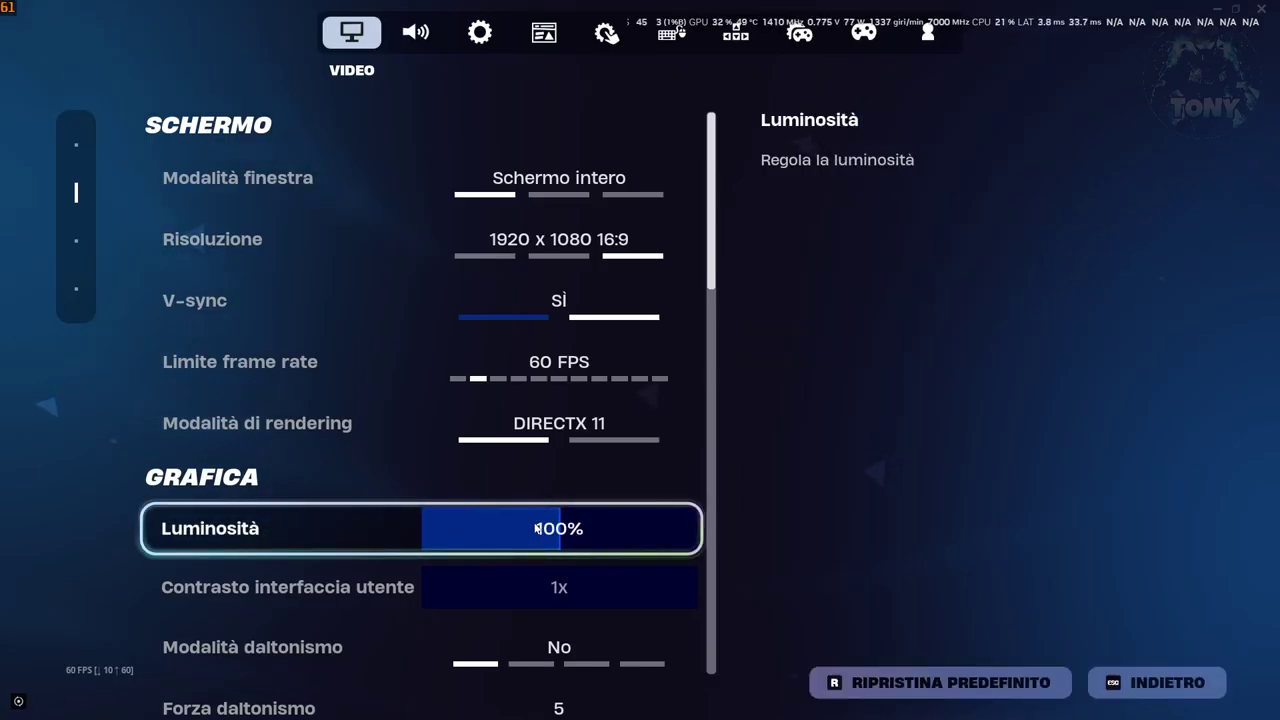
- Set Post processing to Epico in the graphics quality settings and apply the change
{"action": "scroll", "coordinate": [688, 404], "scroll_direction": "down", "scroll_amount": 5}
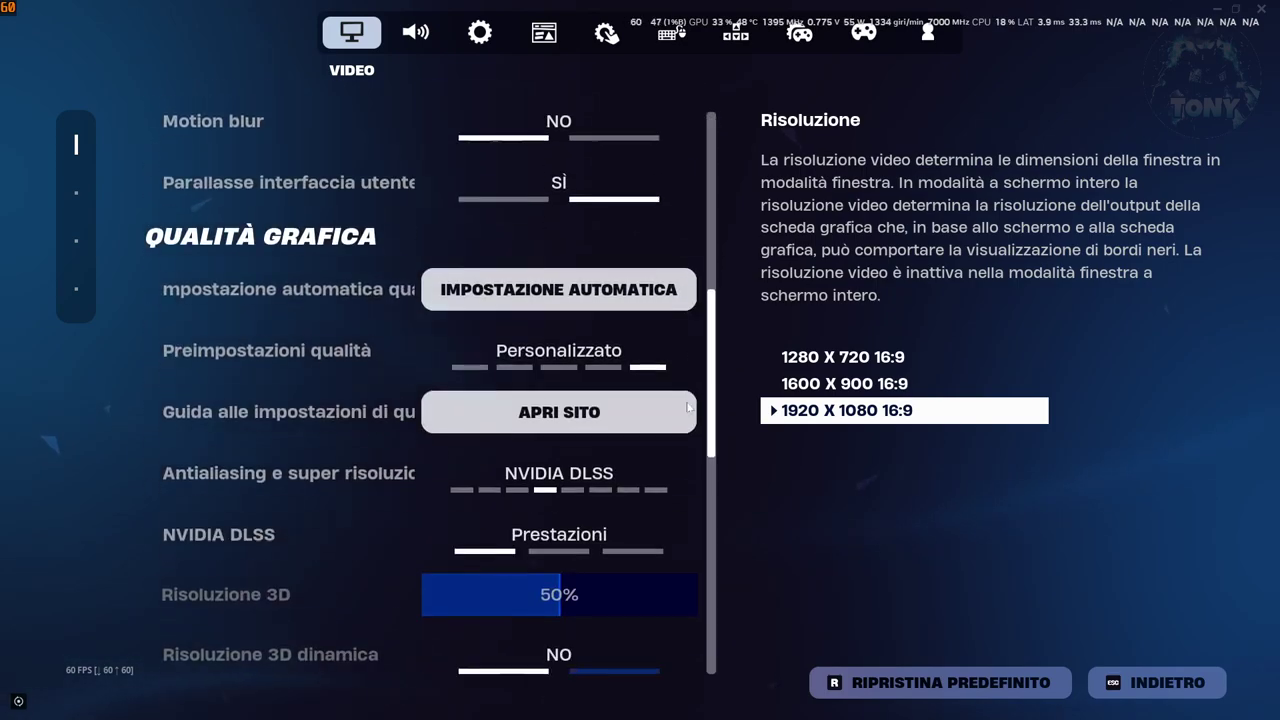
{"action": "scroll", "coordinate": [688, 404], "scroll_direction": "down", "scroll_amount": 10}
{"action": "scroll", "coordinate": [700, 550], "scroll_direction": "up", "scroll_amount": 2}
{"action": "left_click", "coordinate": [682, 482]}
{"action": "left_click", "coordinate": [682, 482]}
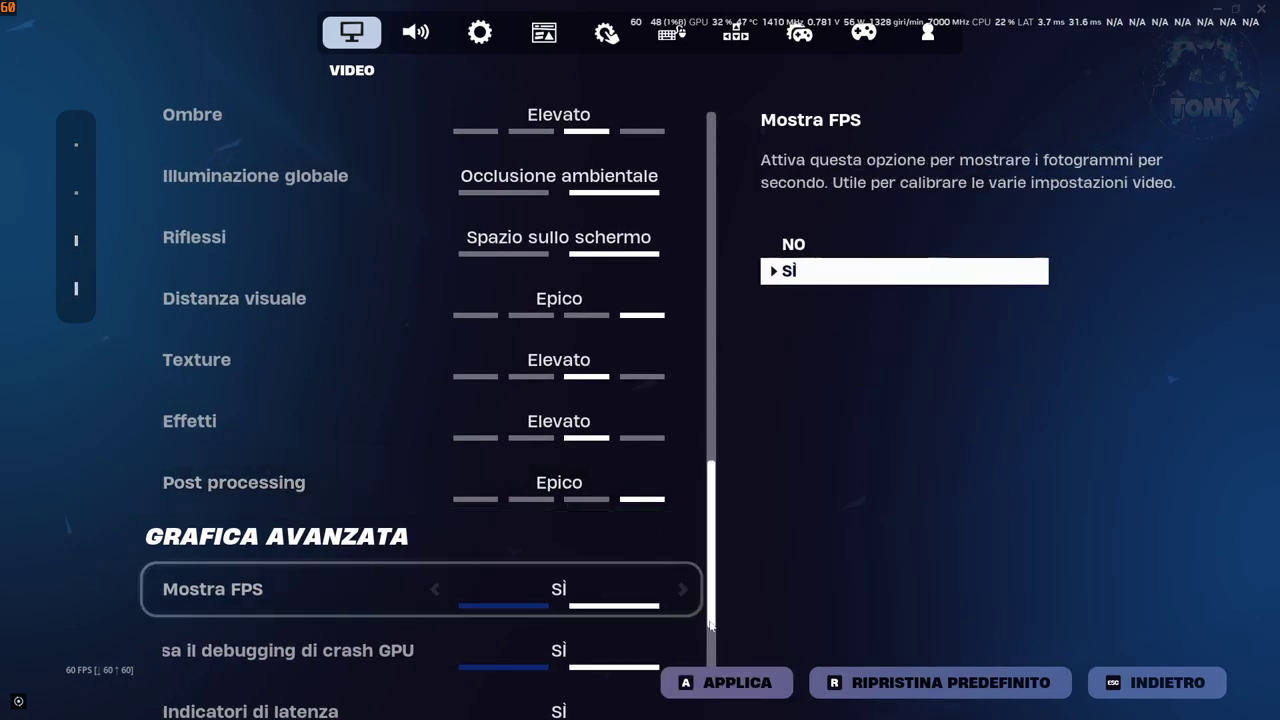
{"action": "left_click", "coordinate": [726, 680]}
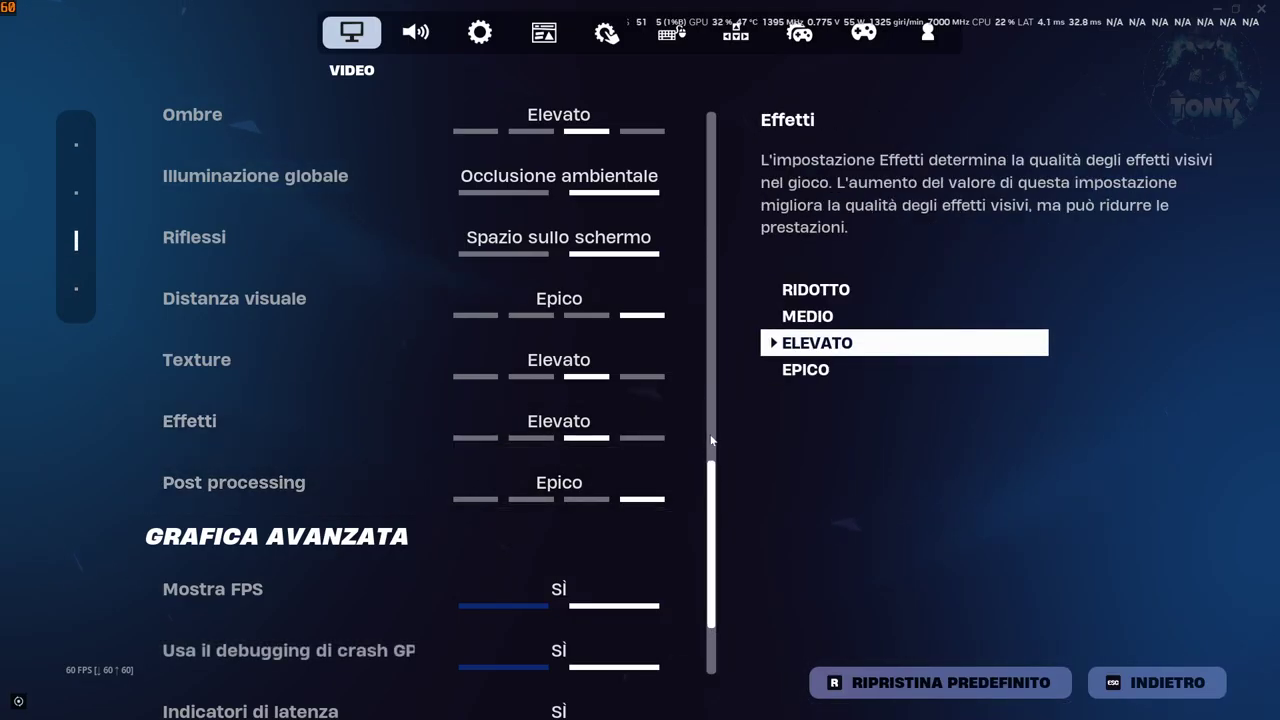
- Set Effetti to Medio in the graphics quality settings
{"action": "scroll", "coordinate": [590, 520], "scroll_direction": "up", "scroll_amount": 2}
{"action": "left_click", "coordinate": [514, 537]}
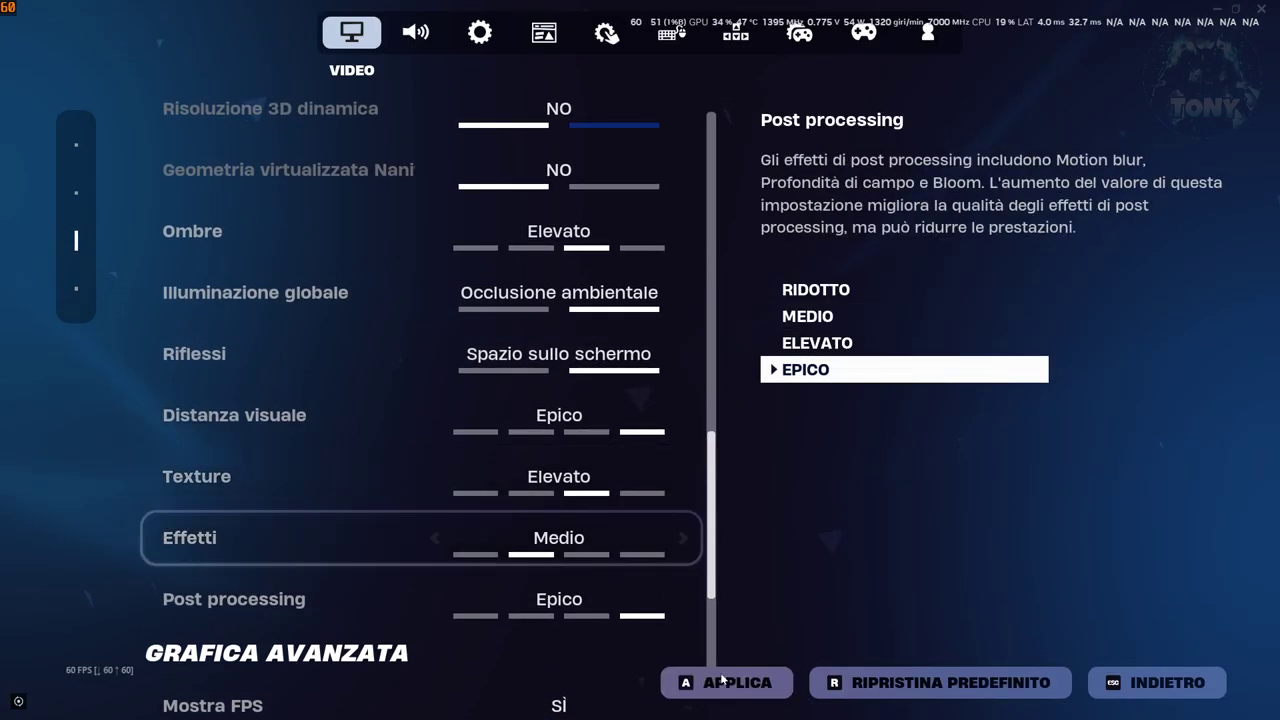